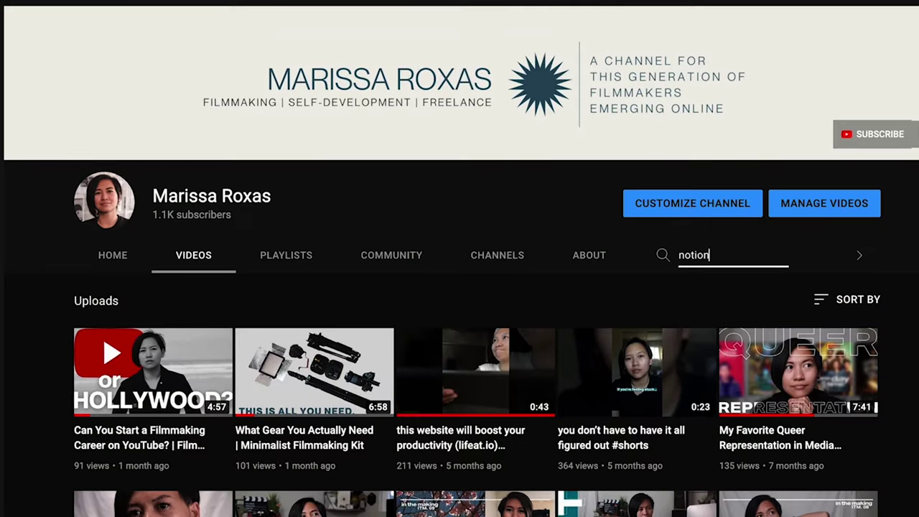
Run the channel search for 'notion' and scroll through the vision board and budget video results.
key("Return")
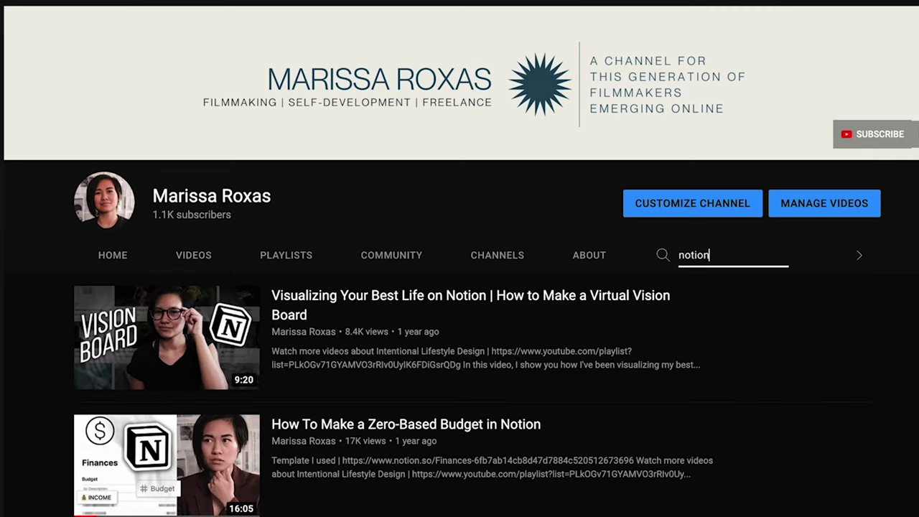
scroll(175, 456, "down", 1)
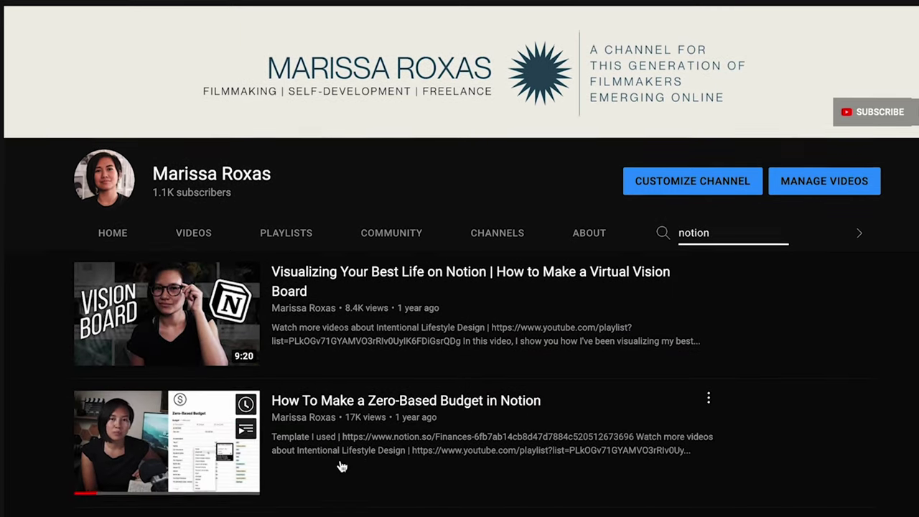
scroll(342, 463, "down", 5)
scroll(340, 460, "down", 1)
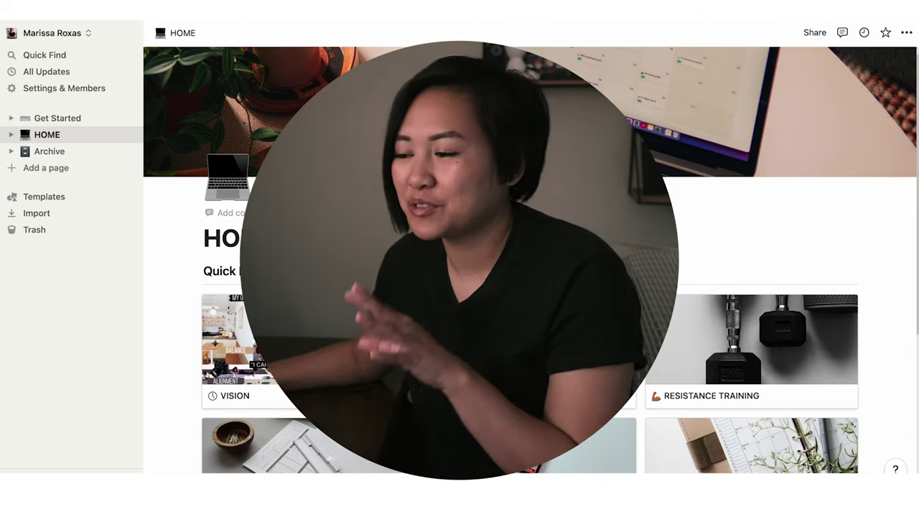
Scroll down the Notion HOME page to view its cards.
scroll(530, 287, "down", 1)
scroll(412, 180, "down", 4)
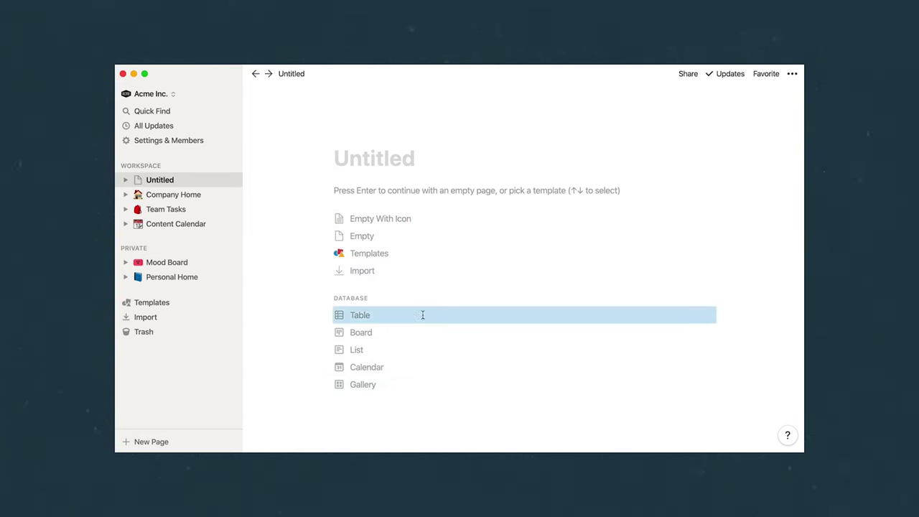
Make the new page a Table database, then show Content Calendar in Calendar layout.
left_click(423, 315)
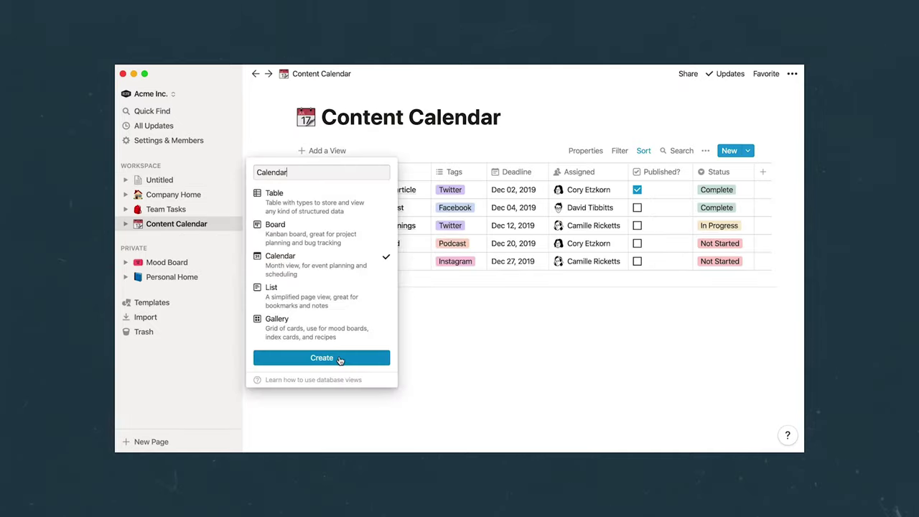
left_click(373, 356)
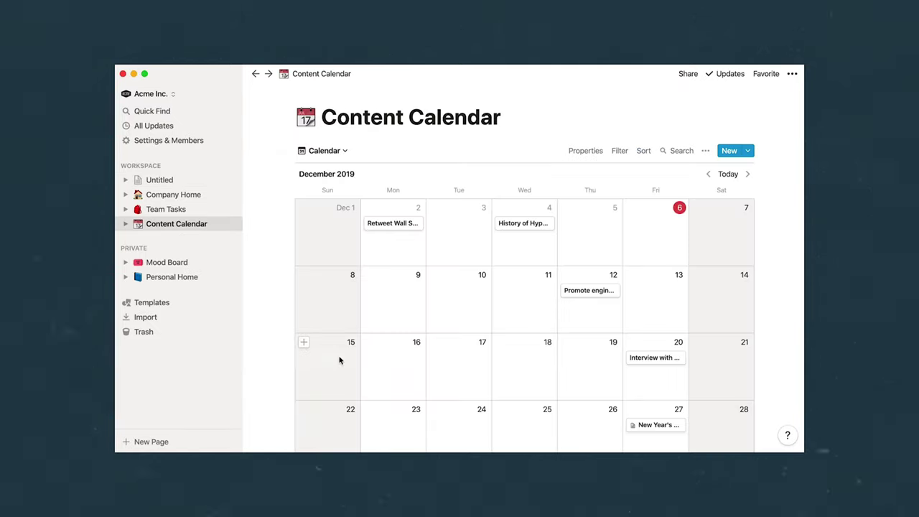
scroll(339, 360, "down", 3)
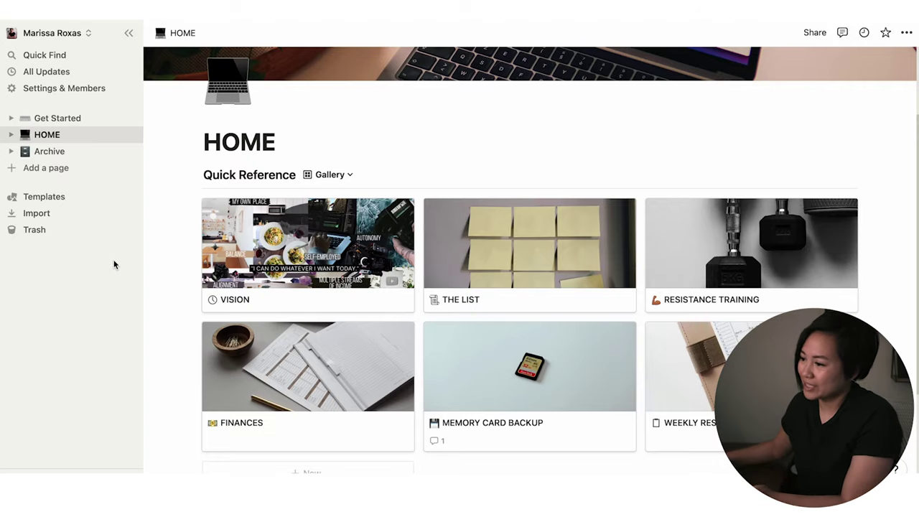
scroll(187, 214, "up", 3)
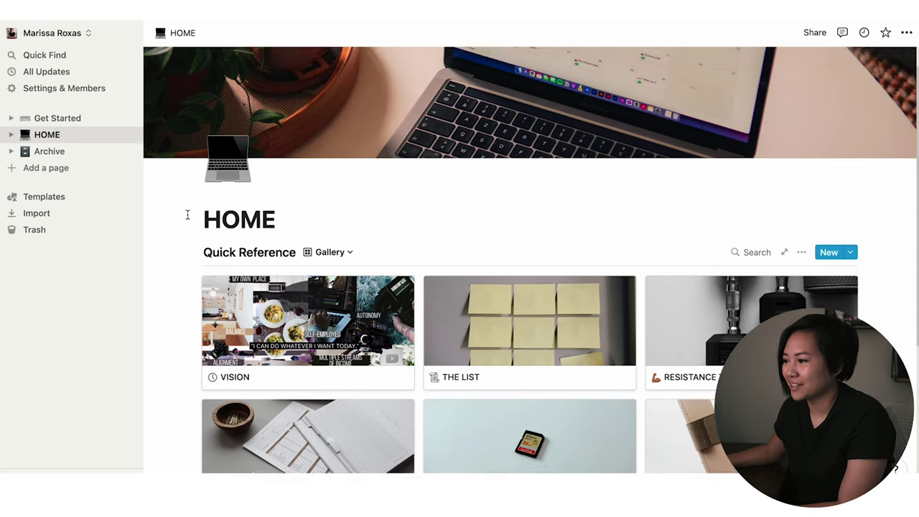
scroll(187, 215, "down", 3)
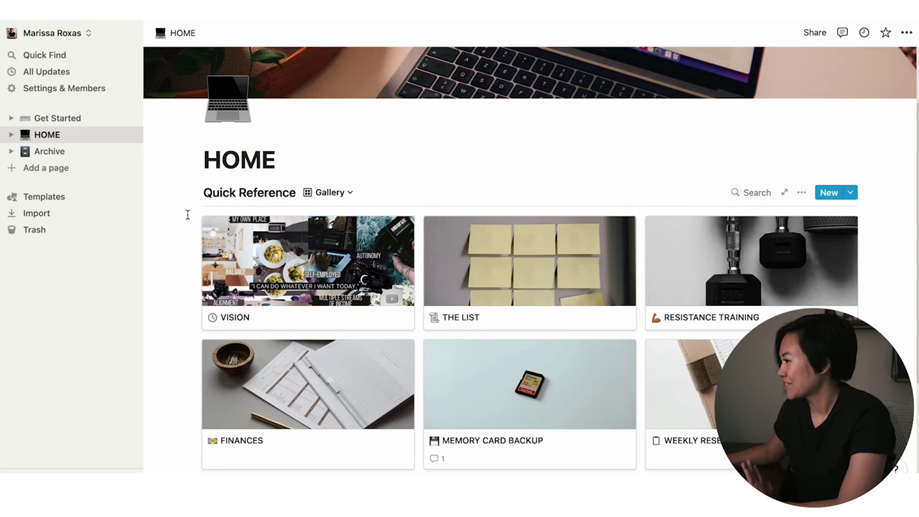
scroll(188, 214, "up", 2)
scroll(187, 215, "down", 3)
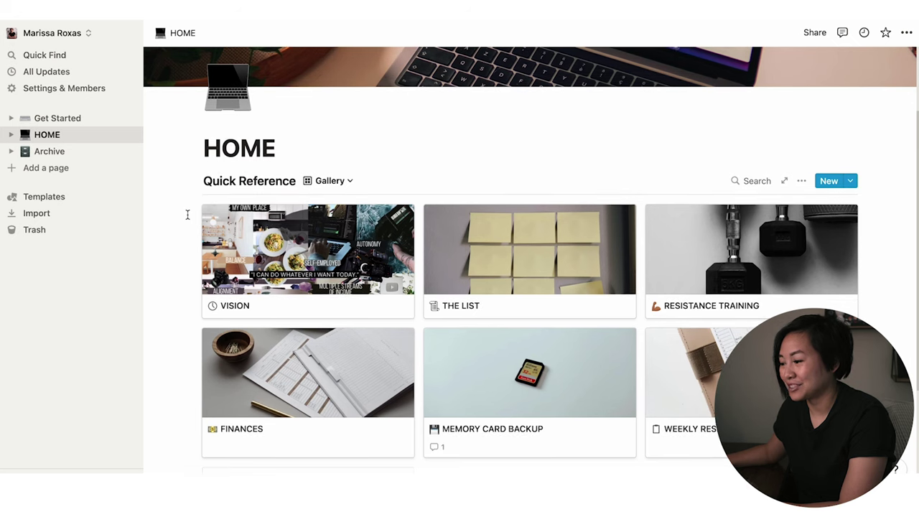
scroll(187, 214, "down", 1)
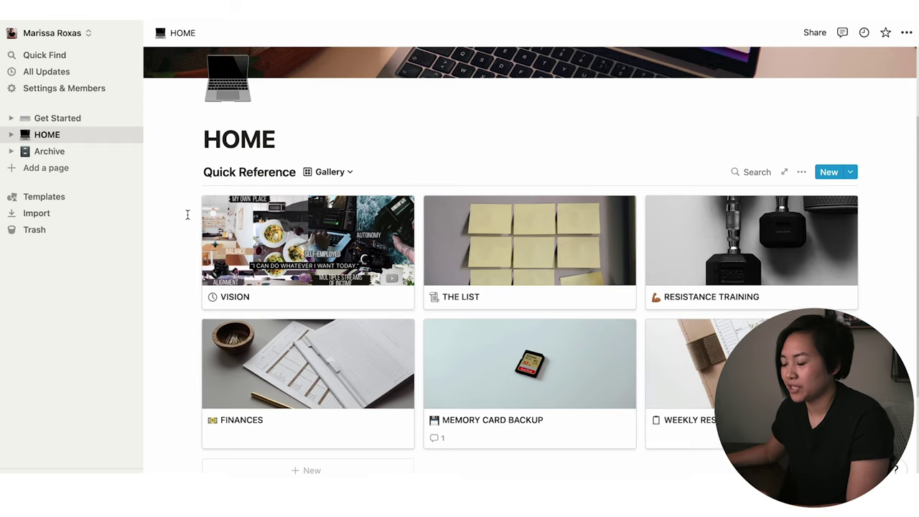
scroll(187, 215, "up", 5)
scroll(187, 215, "down", 3)
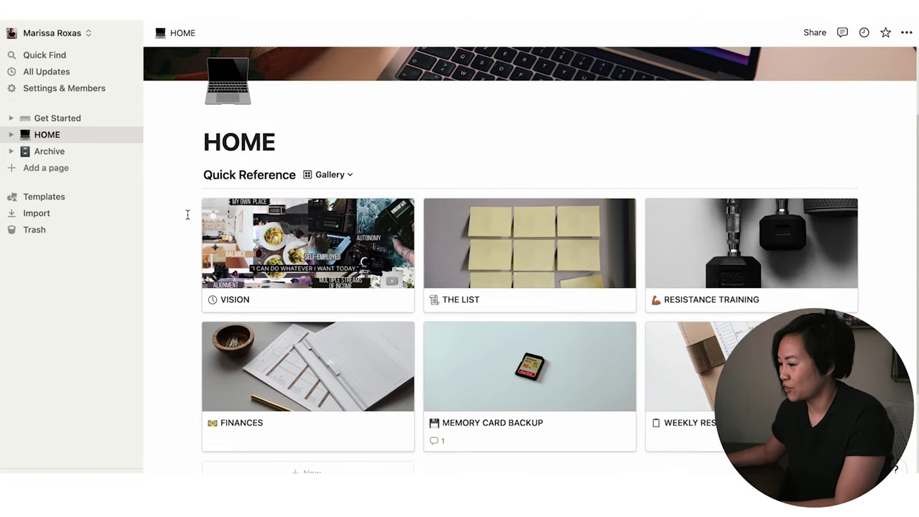
scroll(187, 215, "down", 2)
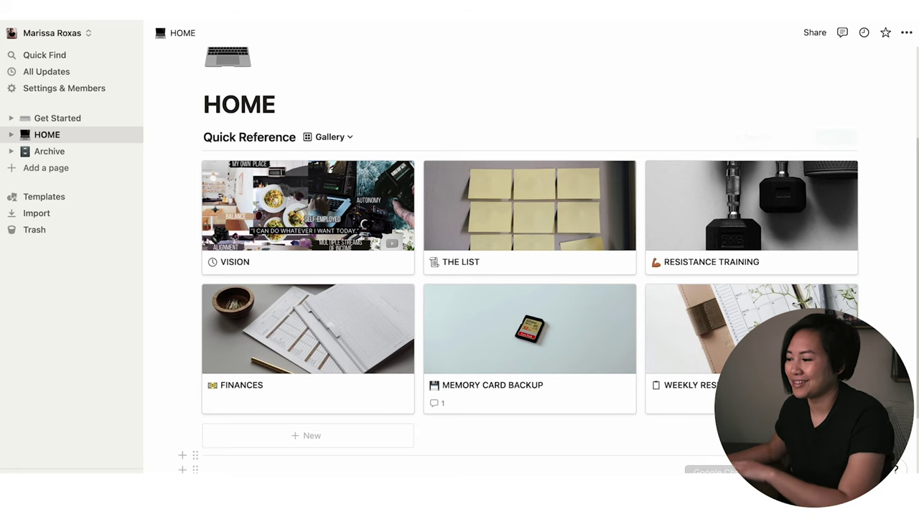
scroll(605, 364, "up", 1)
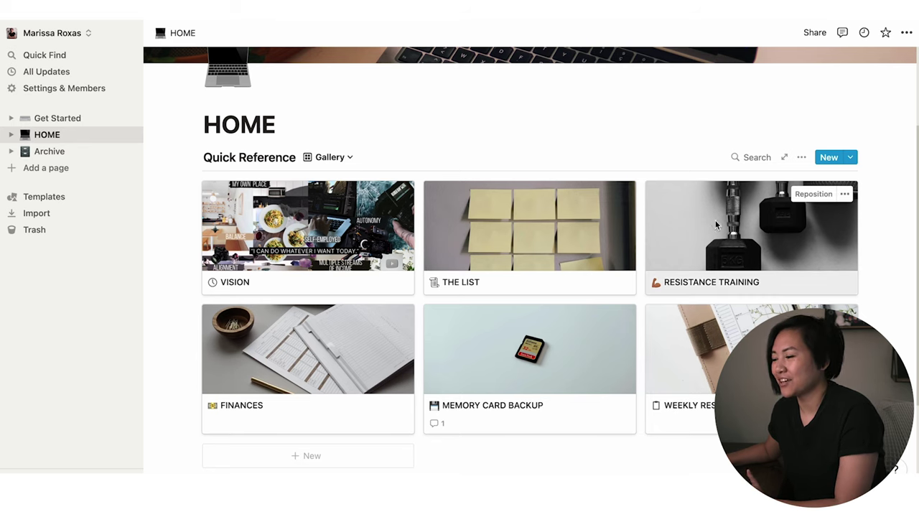
left_click(716, 226)
scroll(716, 225, "down", 4)
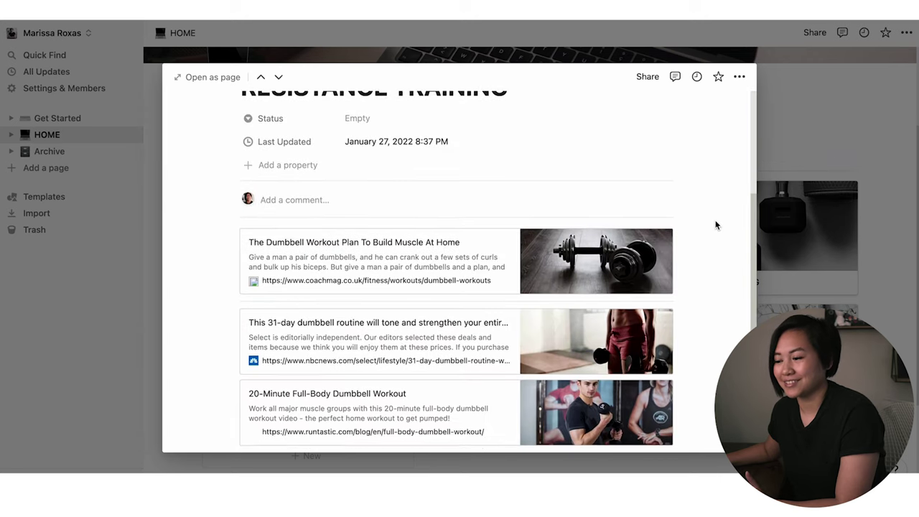
scroll(716, 226, "down", 2)
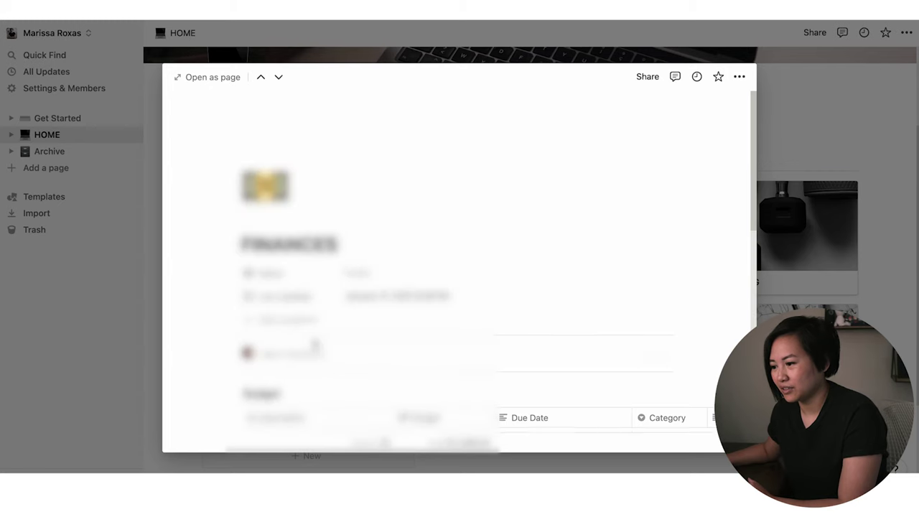
scroll(315, 346, "down", 5)
scroll(316, 343, "down", 8)
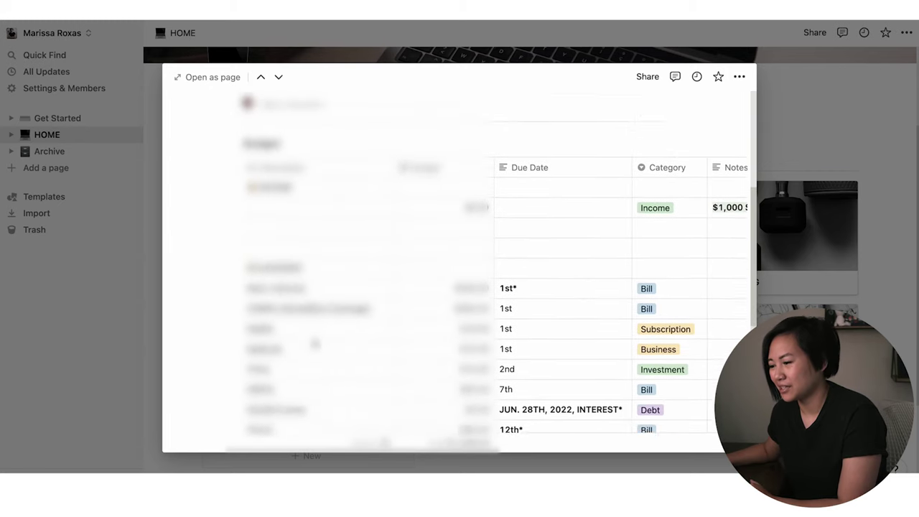
scroll(316, 344, "down", 3)
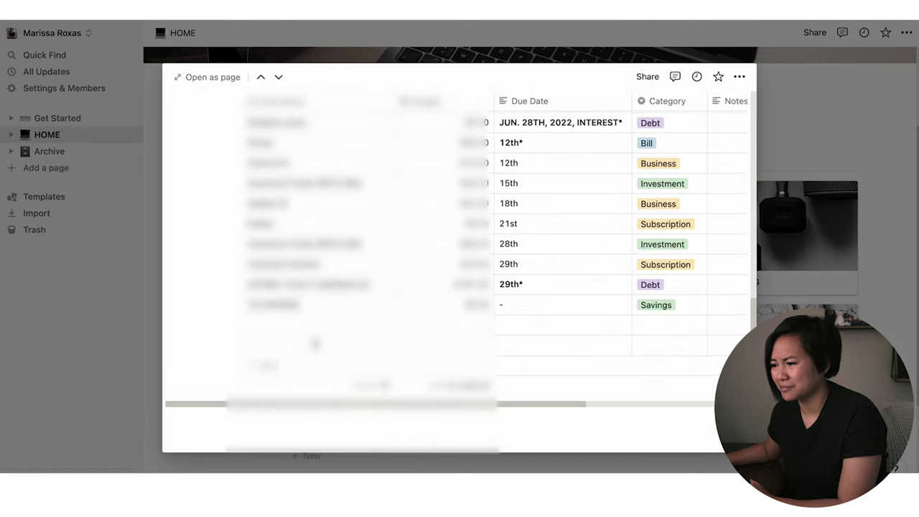
scroll(316, 344, "up", 10)
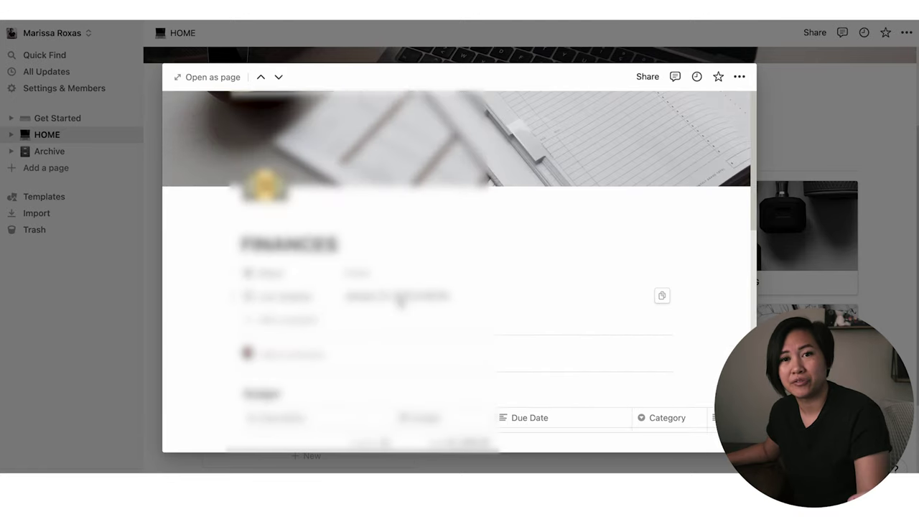
scroll(400, 302, "down", 1)
scroll(400, 303, "down", 1)
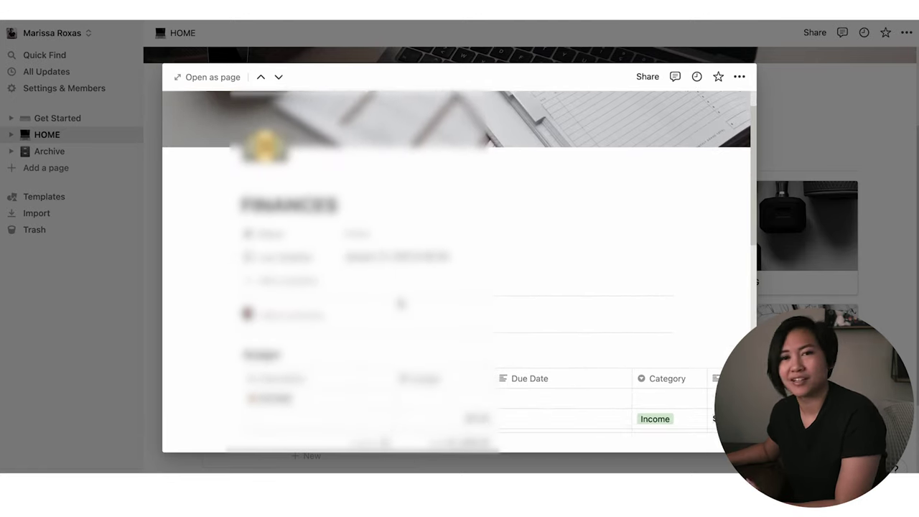
scroll(399, 303, "down", 5)
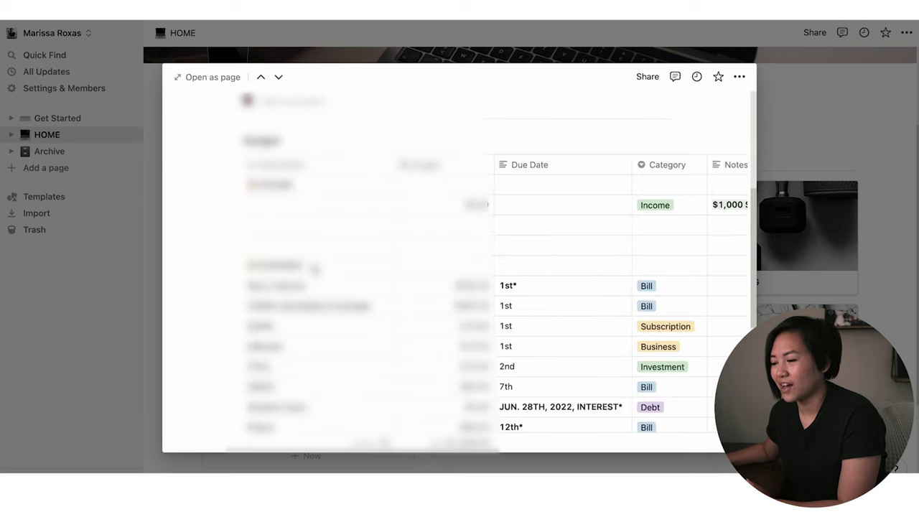
key("Escape")
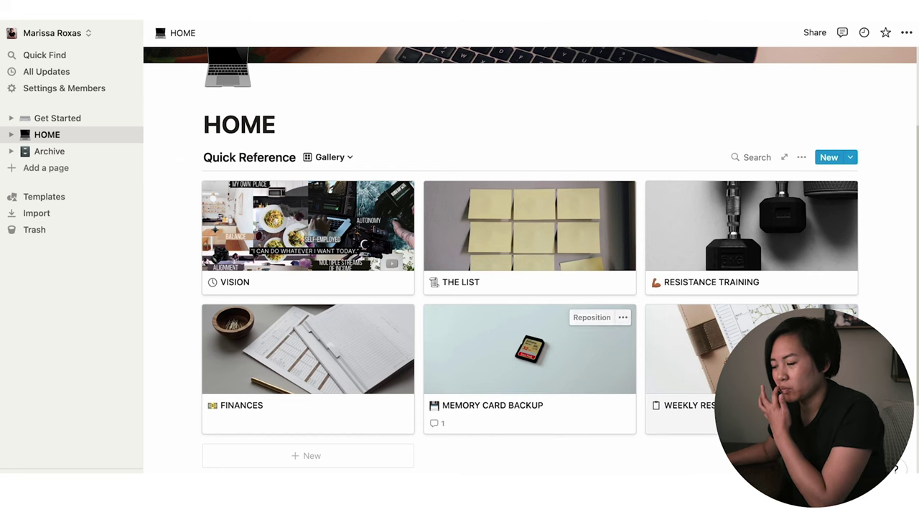
Preview the MEMORY CARD BACKUP page and scroll through its Last Backed Up table and checklists.
left_click(562, 359)
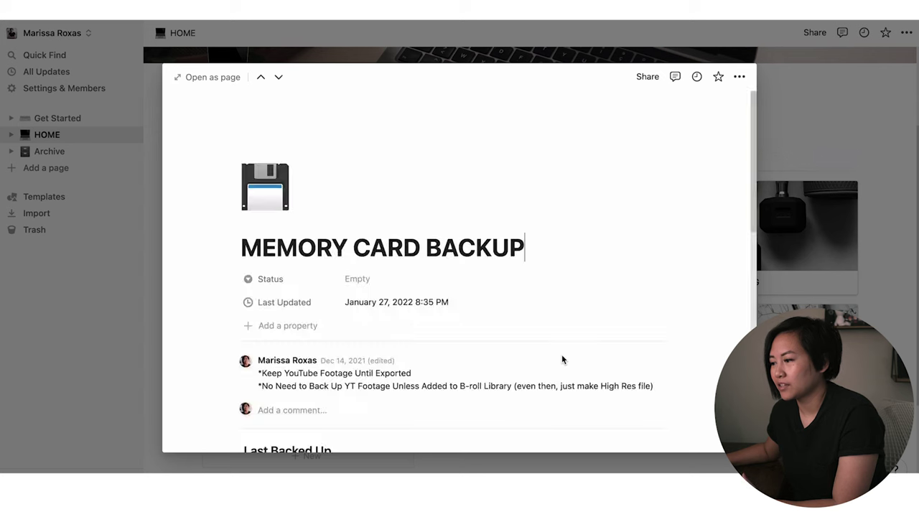
scroll(562, 359, "down", 3)
scroll(562, 359, "down", 5)
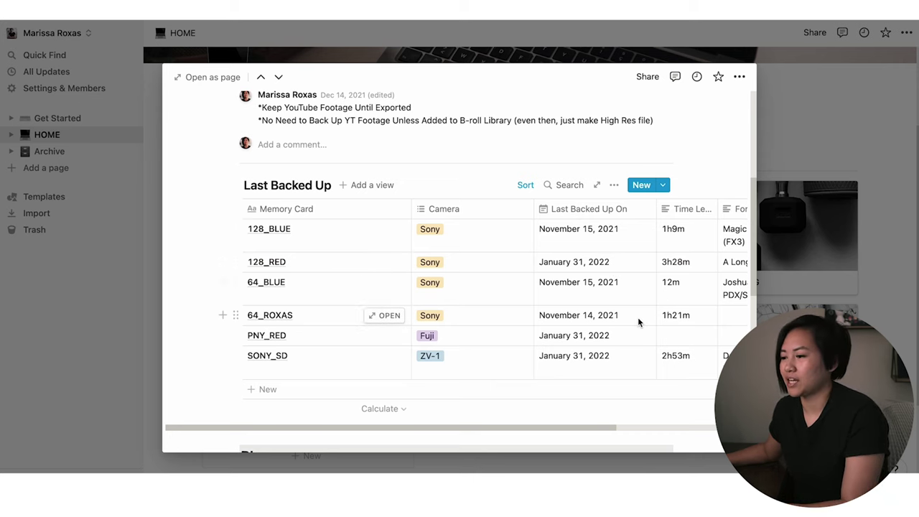
scroll(638, 316, "down", 3)
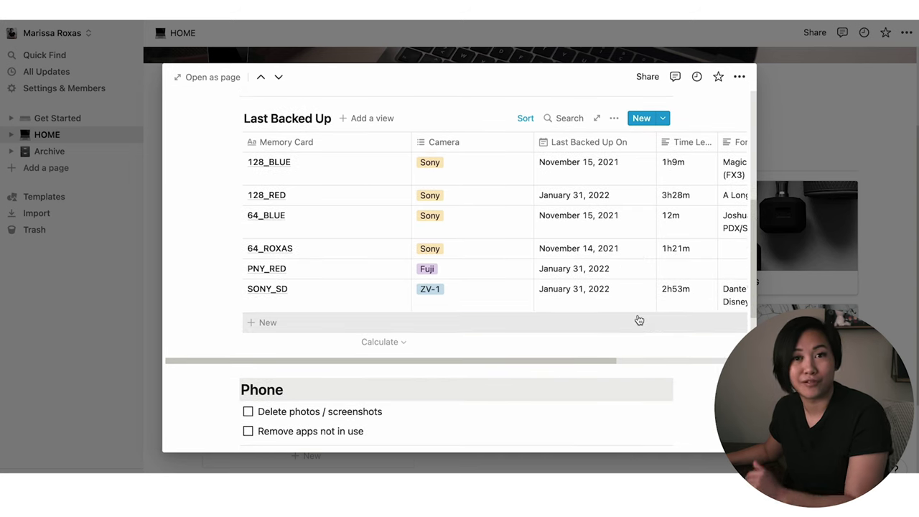
scroll(639, 319, "down", 2)
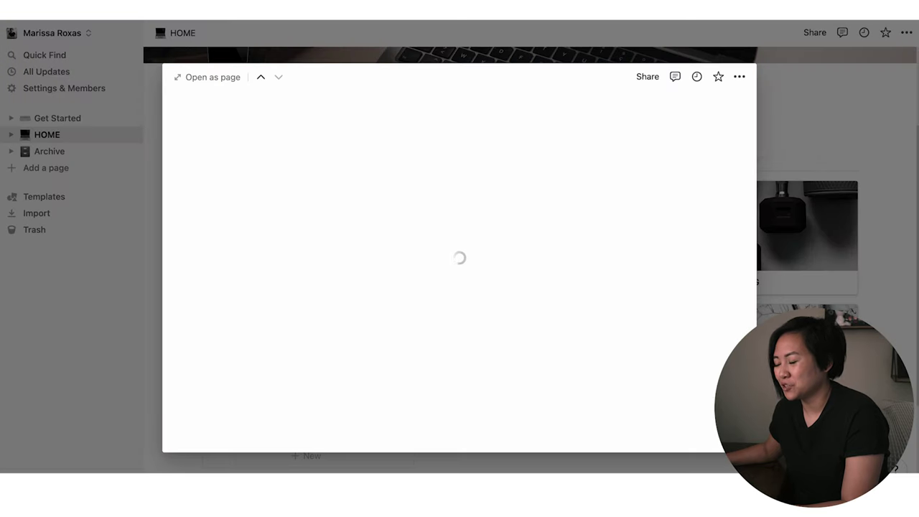
Open the VISION page in full and preview its World Traveler card.
scroll(666, 320, "down", 5)
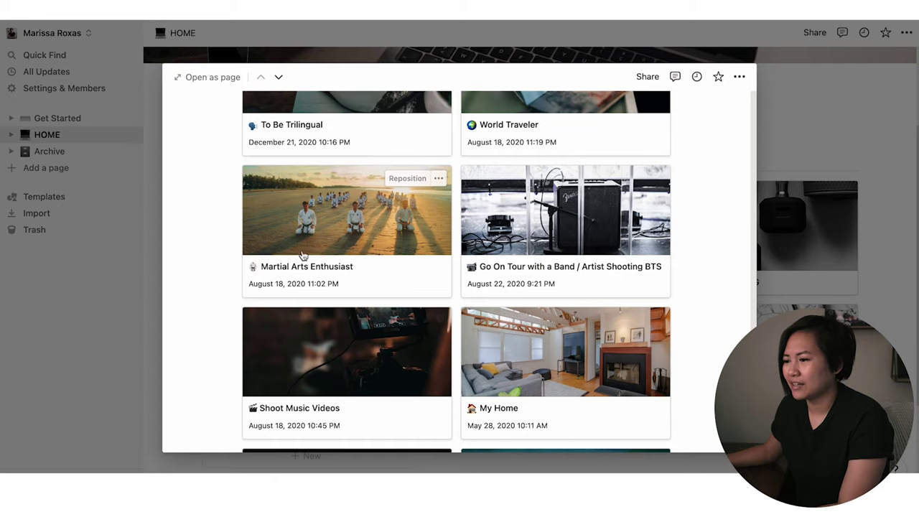
scroll(301, 255, "up", 5)
left_click(186, 79)
scroll(313, 240, "down", 15)
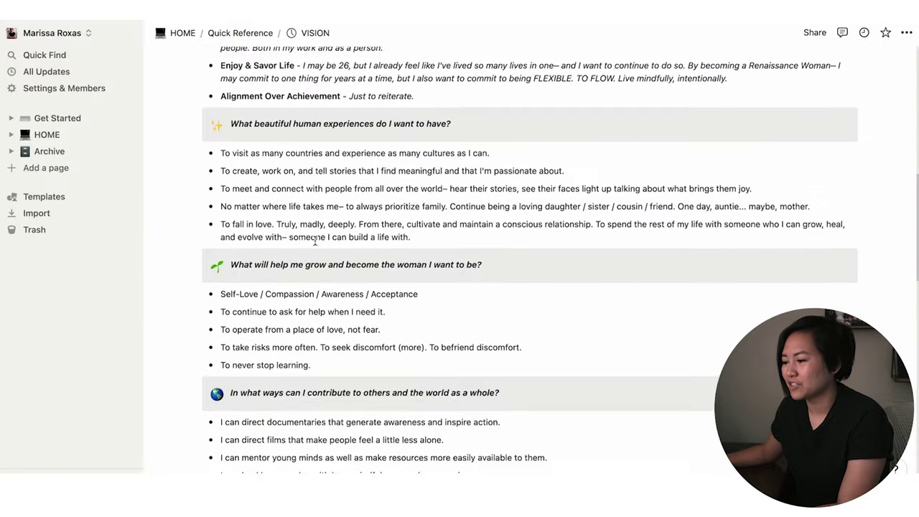
scroll(313, 242, "up", 15)
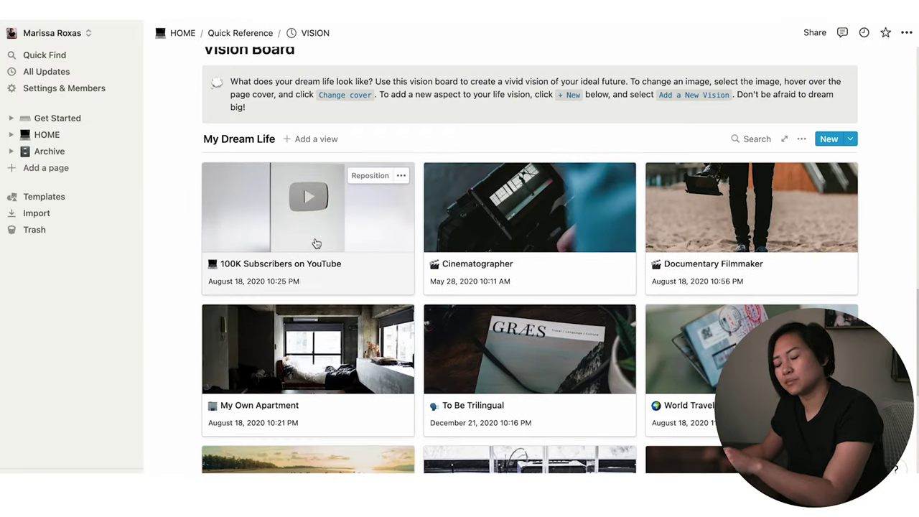
scroll(315, 243, "down", 5)
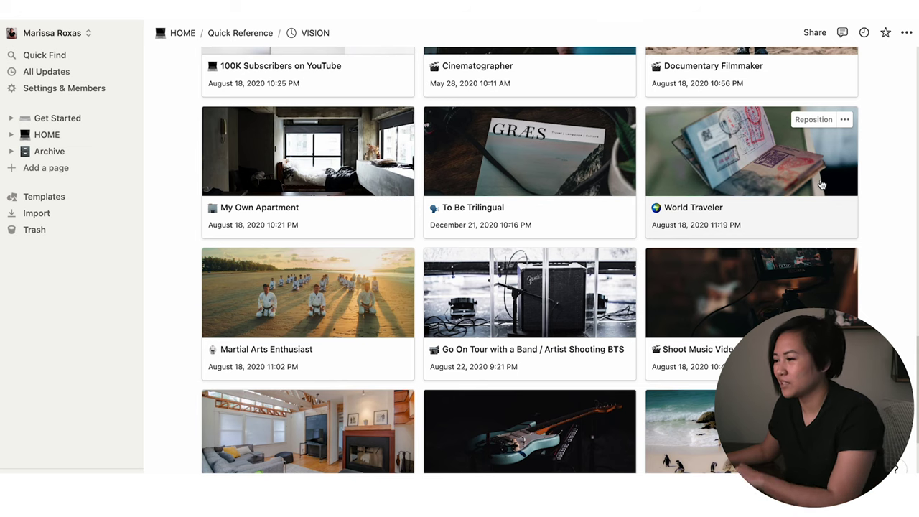
left_click(822, 185)
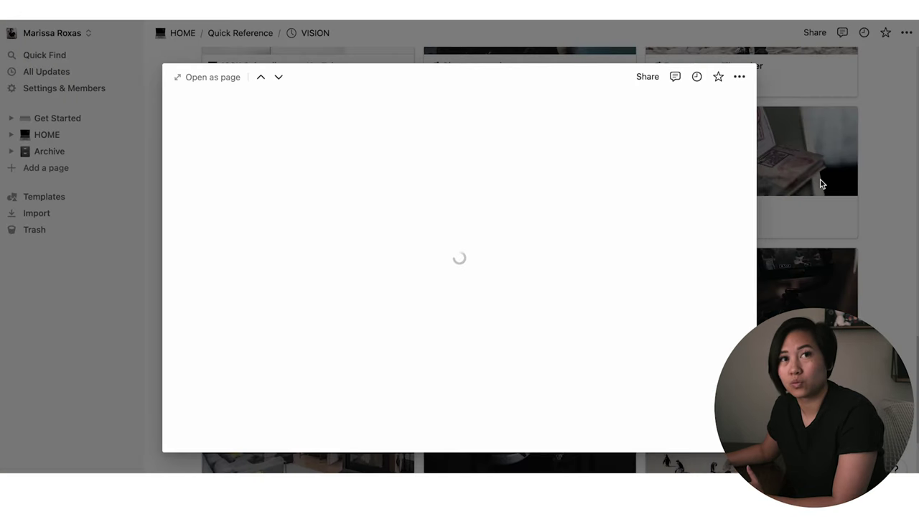
Open World Traveler as a full page and scroll through its Bucket List and Places I've Been.
left_click(231, 79)
scroll(236, 134, "down", 5)
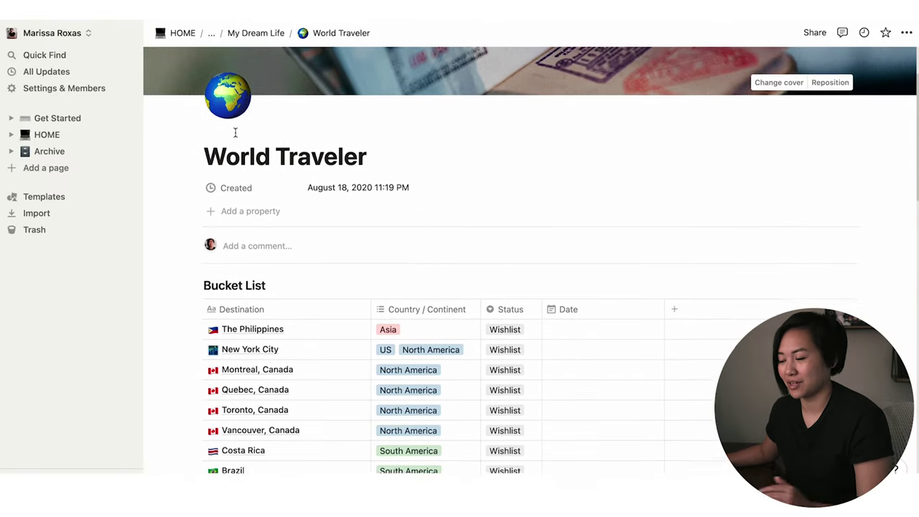
scroll(236, 133, "down", 10)
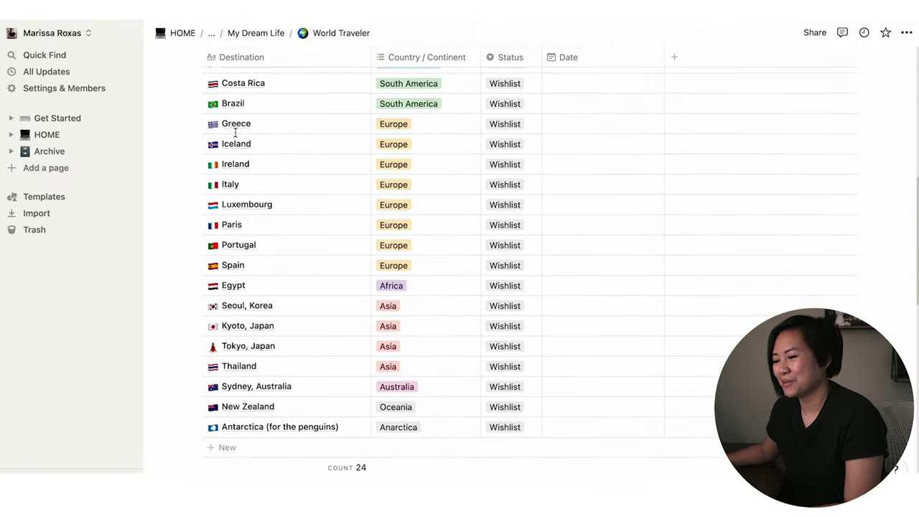
scroll(518, 261, "down", 5)
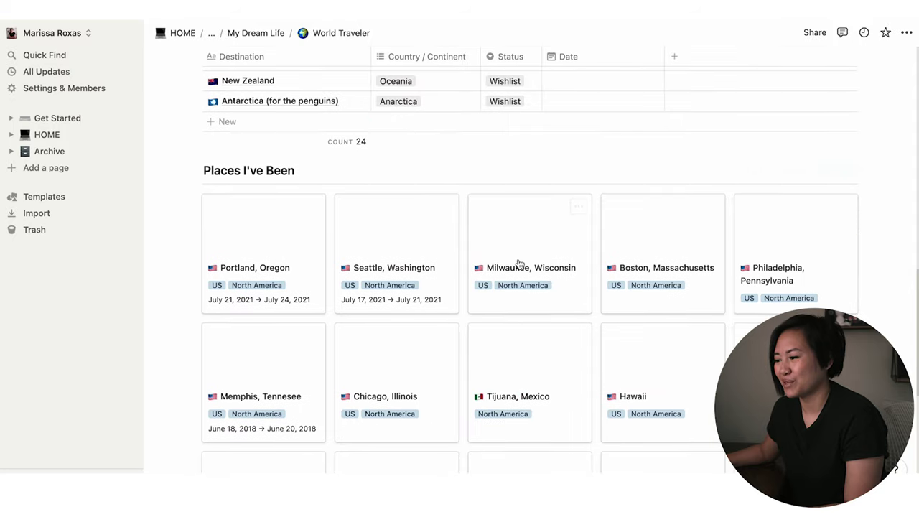
scroll(519, 264, "down", 2)
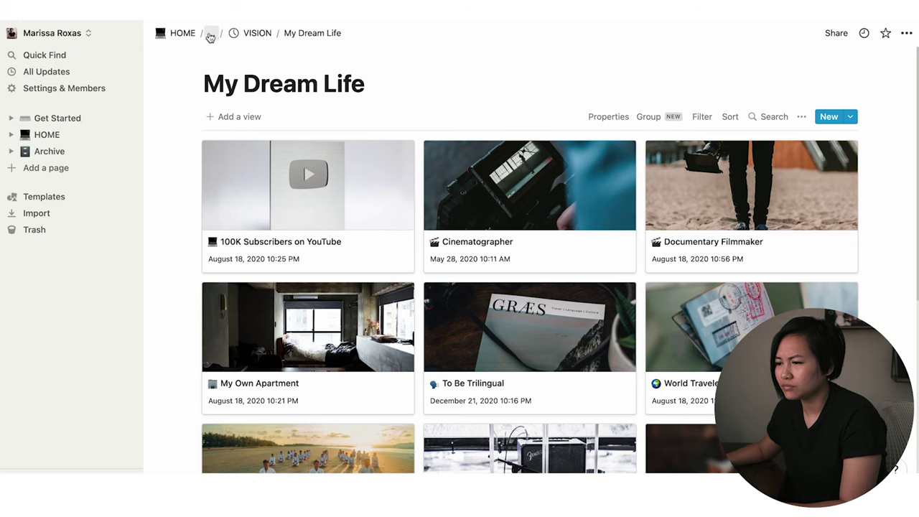
Go back to the HOME page via the breadcrumb and scroll its cards.
left_click(179, 33)
scroll(238, 89, "down", 4)
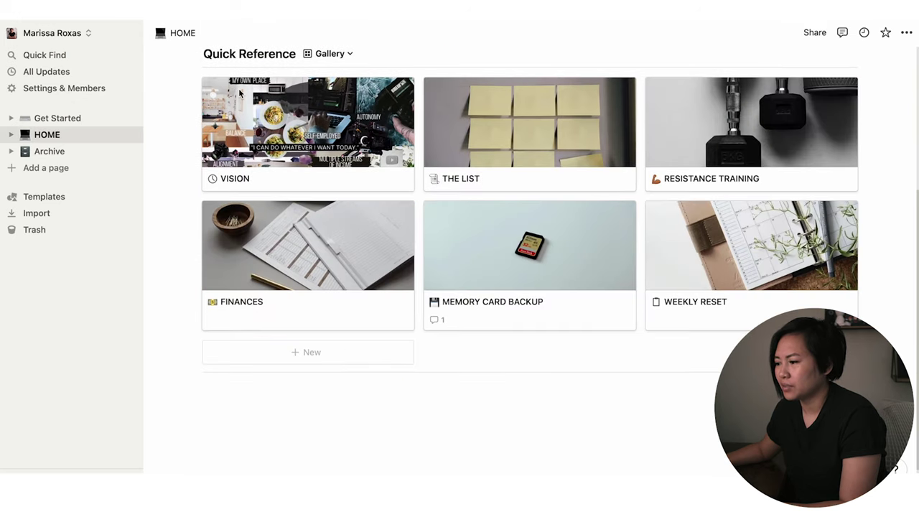
scroll(238, 89, "up", 4)
scroll(238, 89, "down", 3)
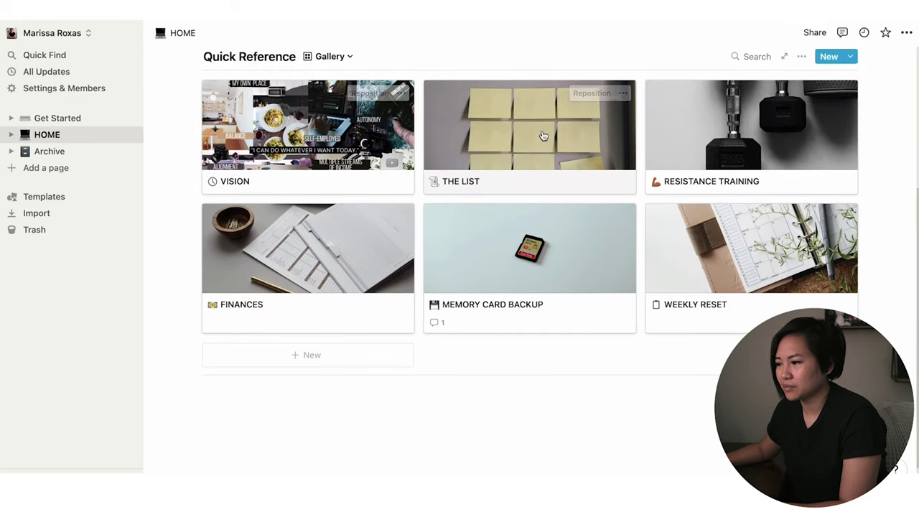
Open THE LIST as a full page and scroll through its 59-item Impossible List table.
left_click(543, 136)
left_click(219, 76)
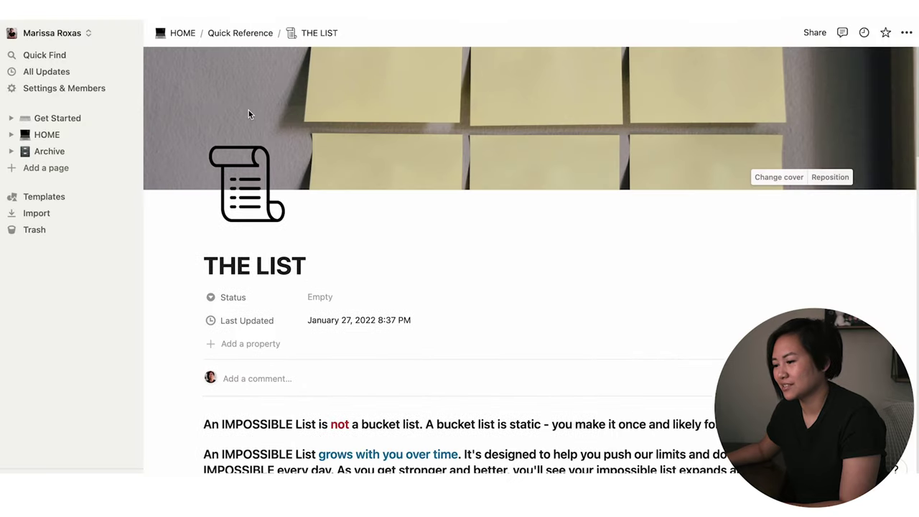
scroll(249, 112, "down", 7)
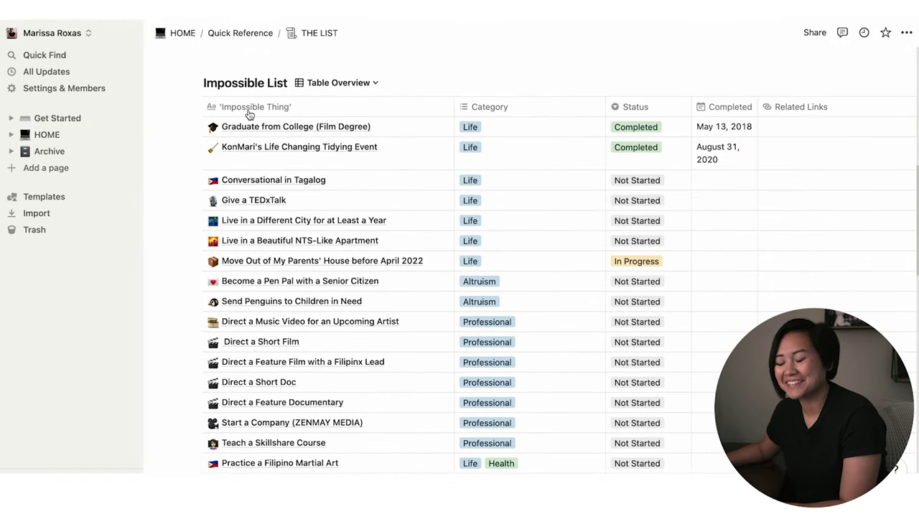
scroll(248, 113, "down", 15)
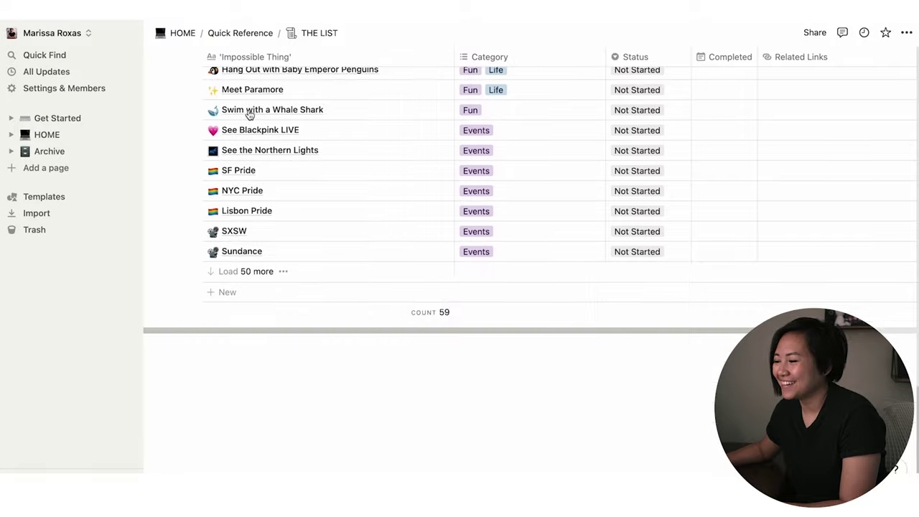
scroll(248, 113, "up", 5)
scroll(248, 113, "up", 15)
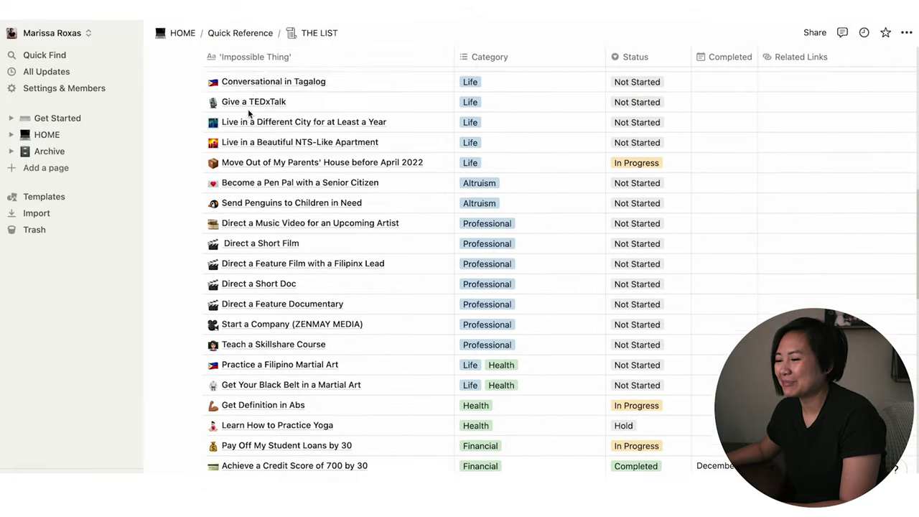
scroll(248, 108, "up", 3)
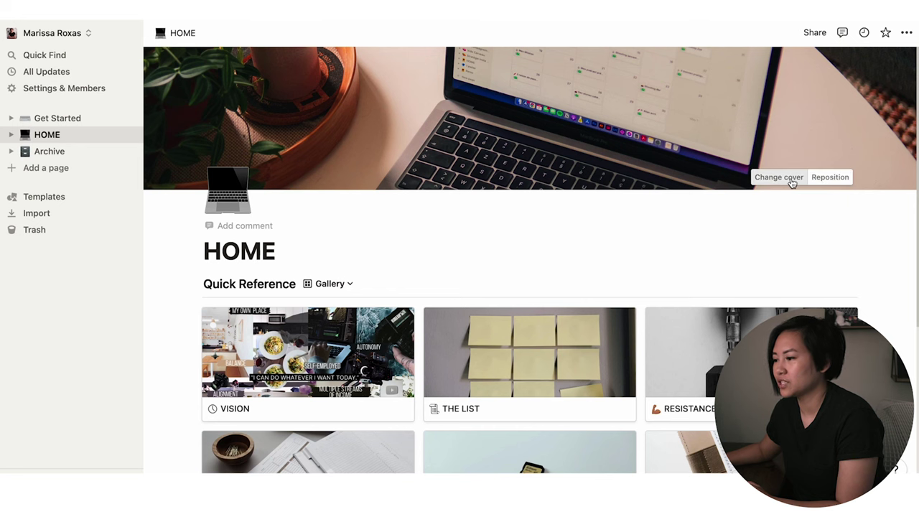
Bring up the HOME page's cover choices and browse the Gallery covers.
left_click(791, 180)
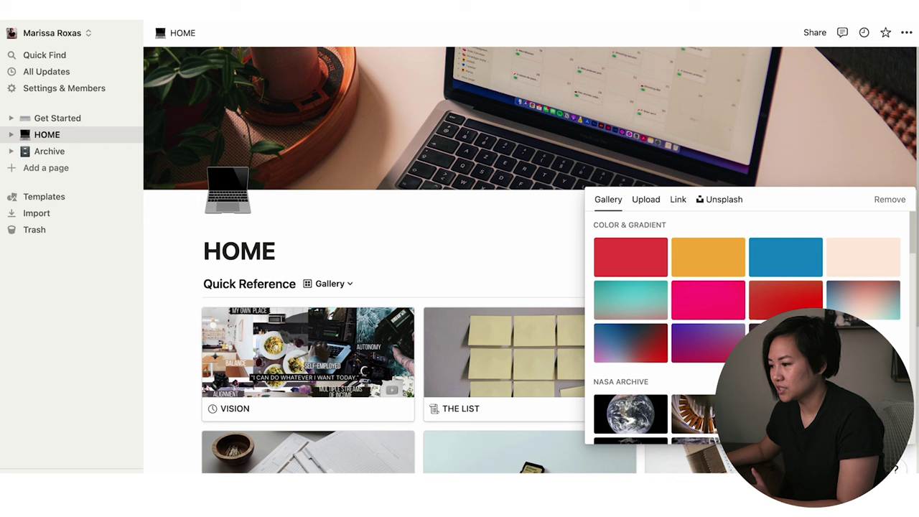
scroll(747, 323, "down", 5)
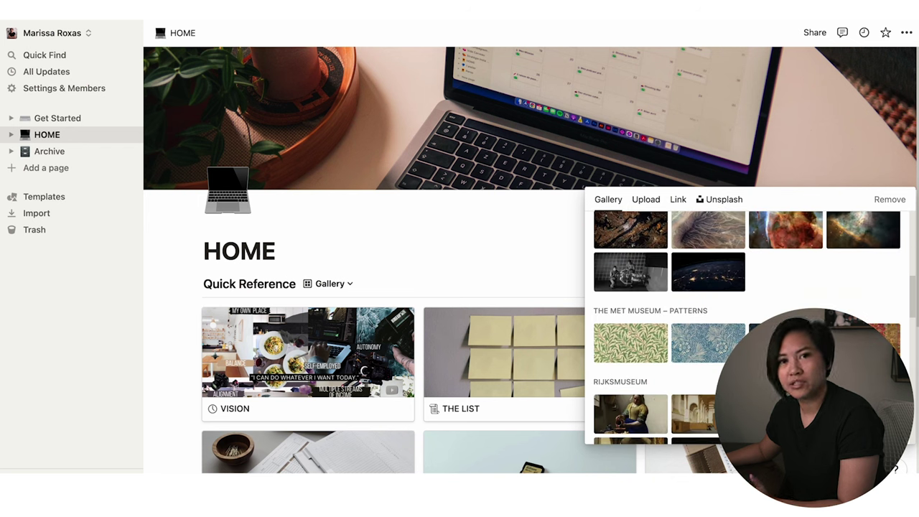
scroll(746, 323, "down", 5)
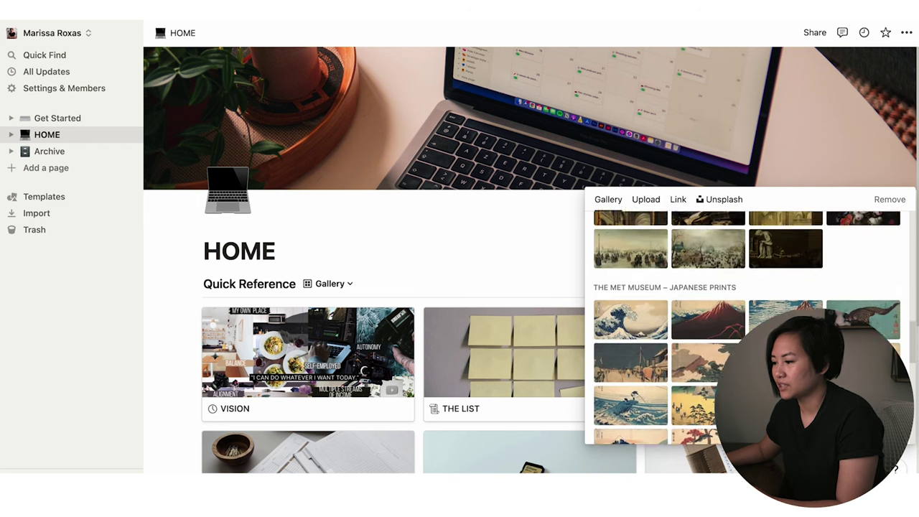
scroll(747, 326, "down", 3)
scroll(733, 253, "up", 12)
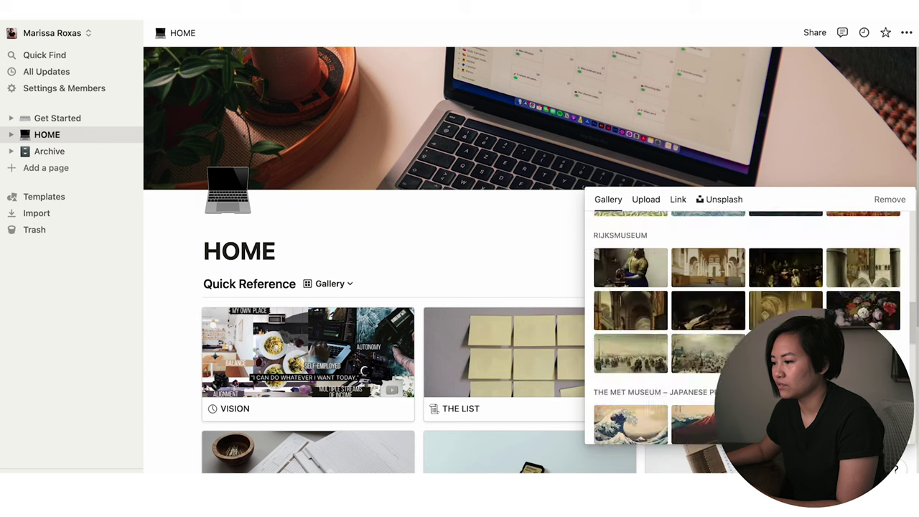
Search Unsplash for 'video' cover photos and browse the results.
left_click(729, 207)
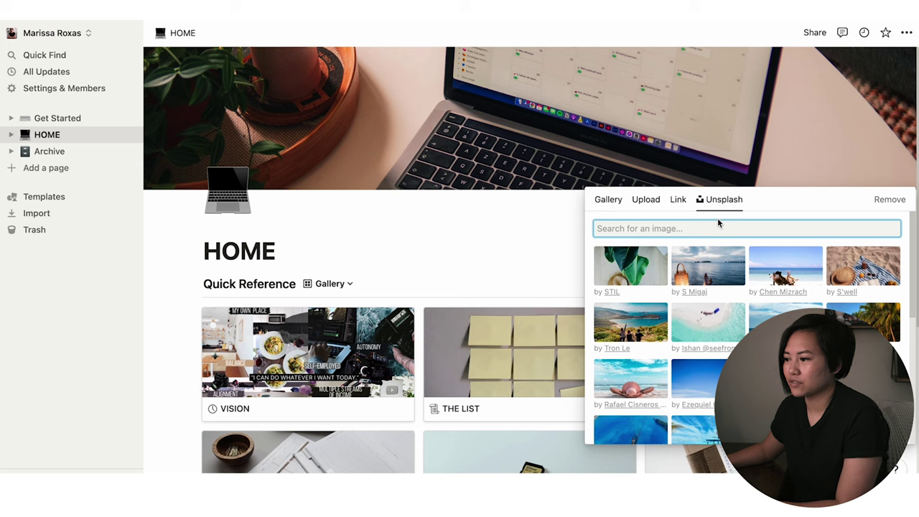
type("video")
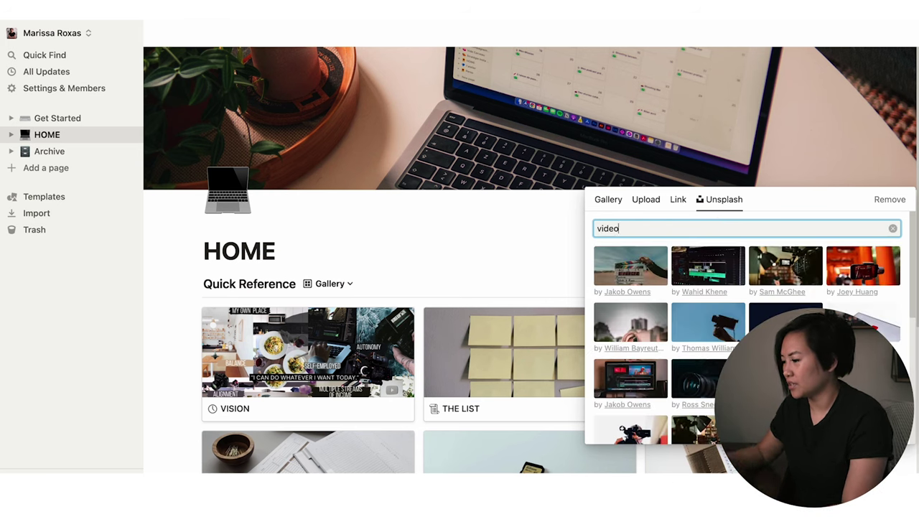
scroll(795, 293, "down", 3)
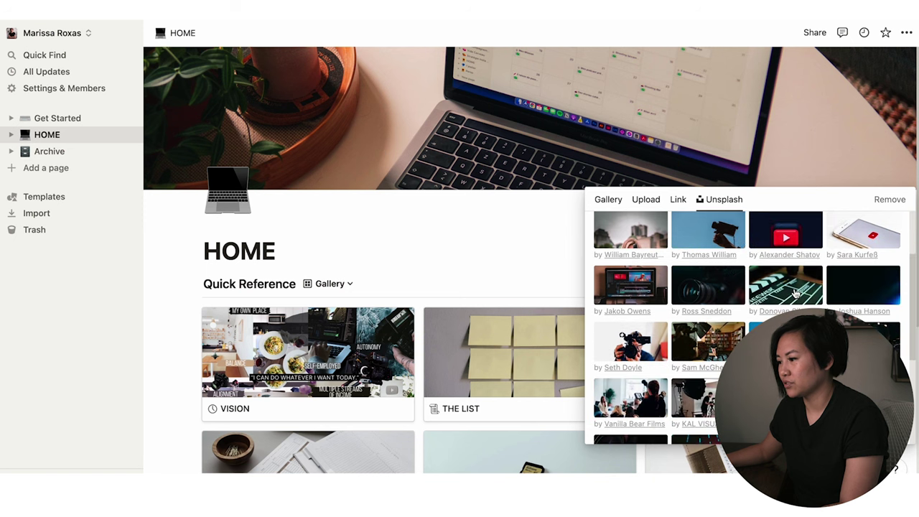
scroll(795, 292, "down", 5)
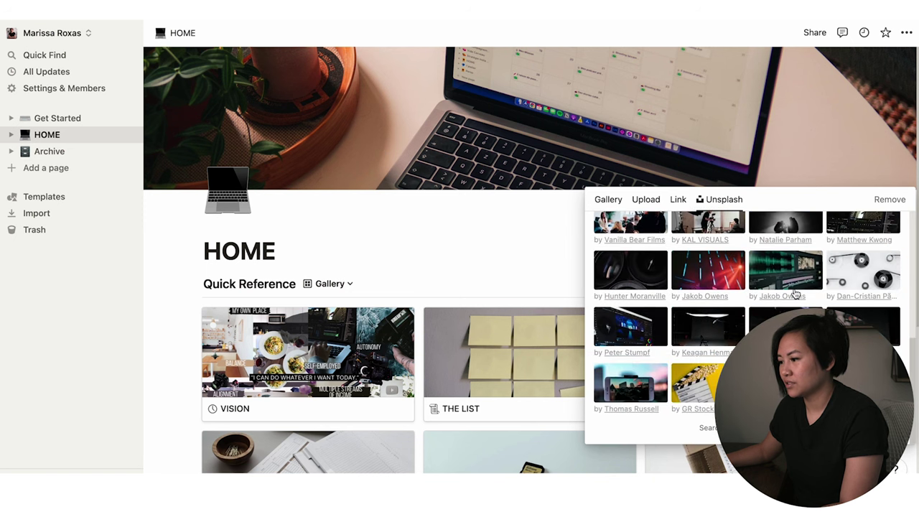
scroll(796, 293, "up", 8)
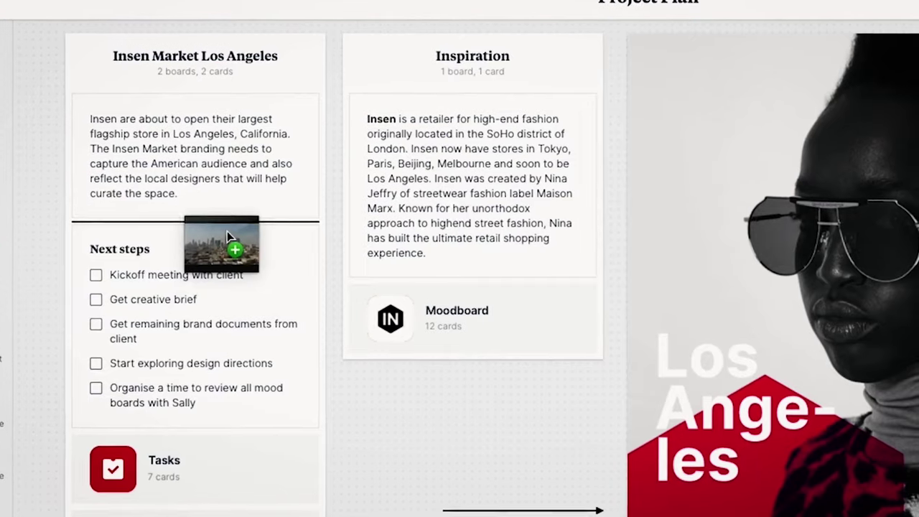
Drag the VISION link card lower on the Milanote Home board.
left_click_drag(227, 231, 226, 248)
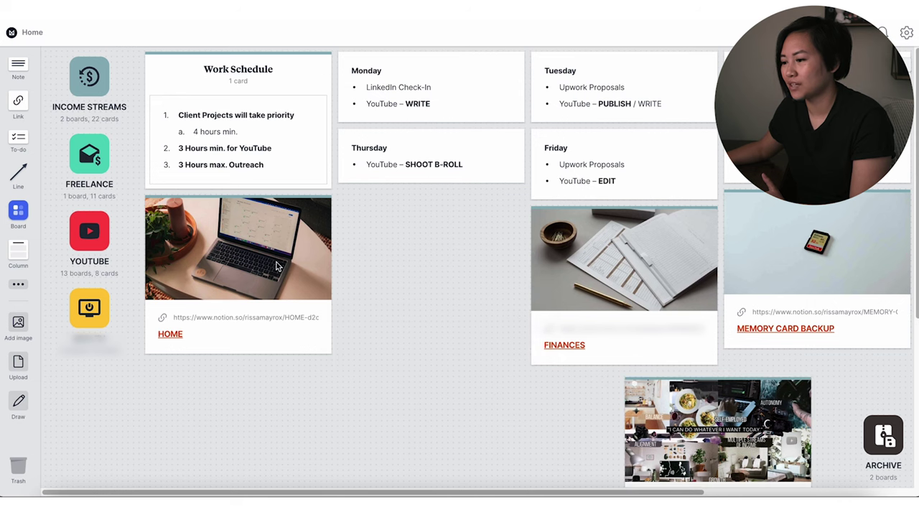
Move the VISION and HOME cards around and back to their places, then open the YOUTUBE board.
left_click_drag(237, 244, 154, 403)
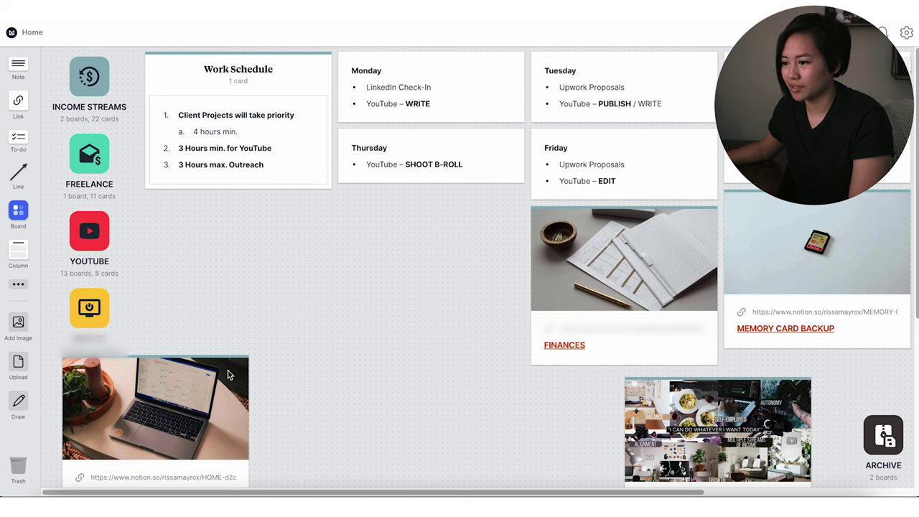
left_click_drag(228, 375, 312, 218)
left_click_drag(718, 431, 461, 251)
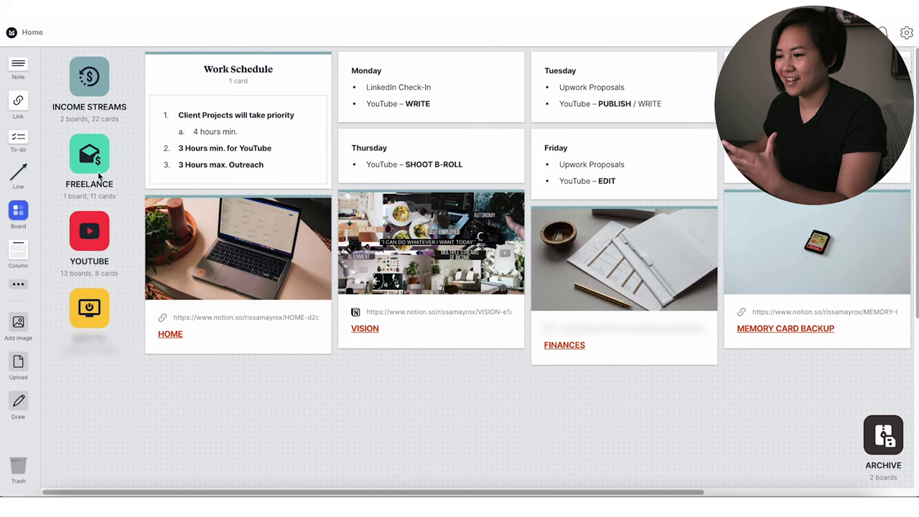
left_click(90, 230)
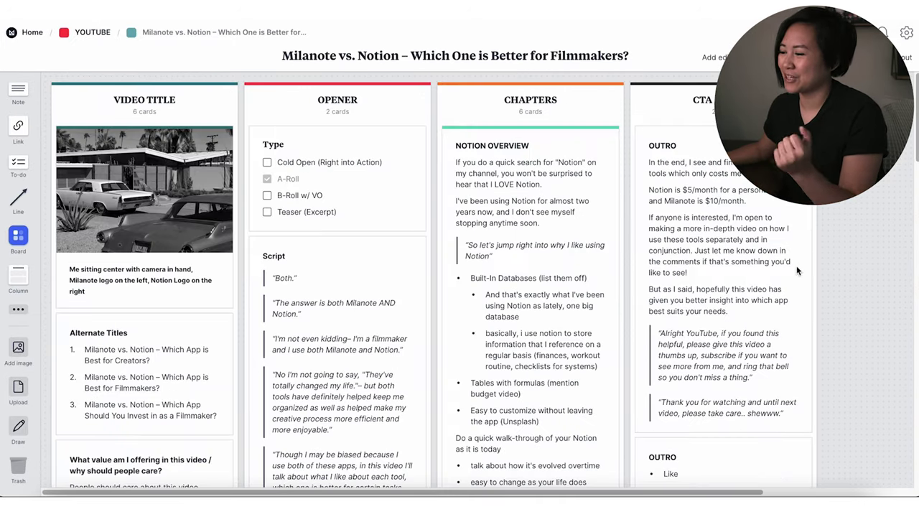
scroll(505, 264, "down", 3)
scroll(505, 265, "down", 3)
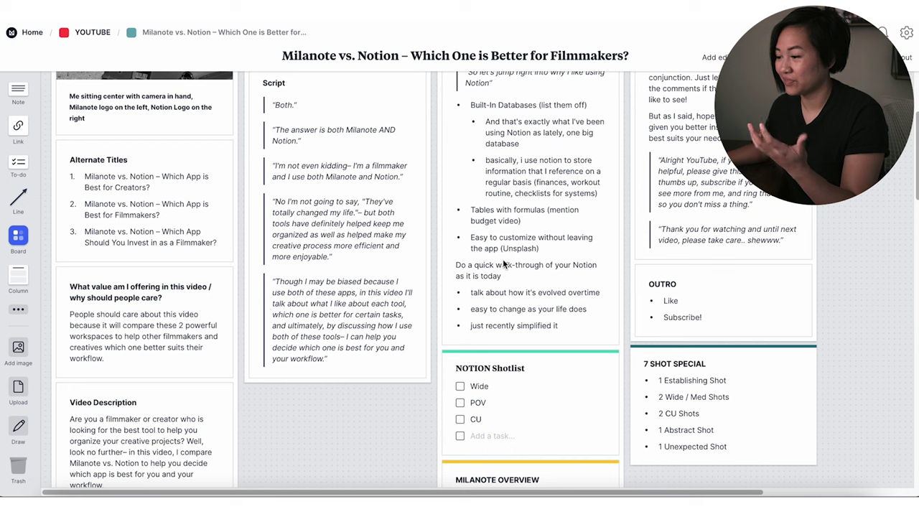
scroll(505, 265, "down", 15)
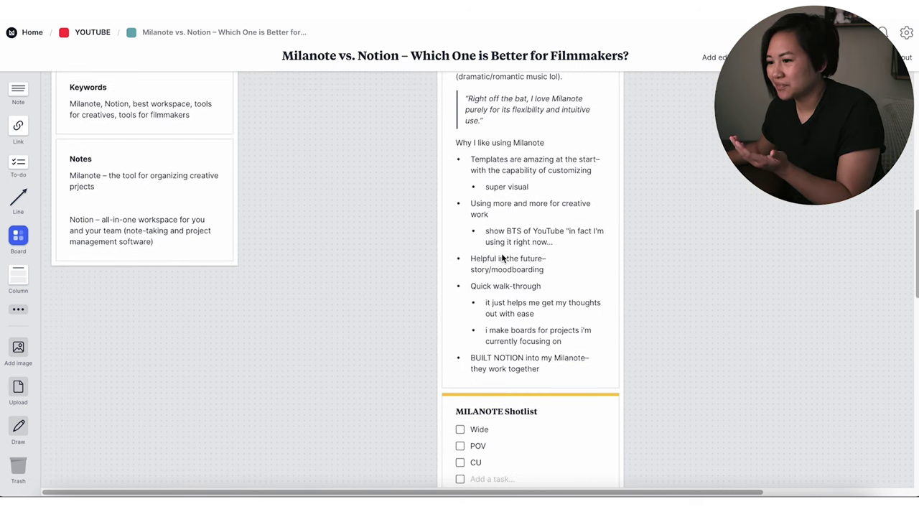
scroll(501, 253, "up", 13)
scroll(502, 257, "up", 6)
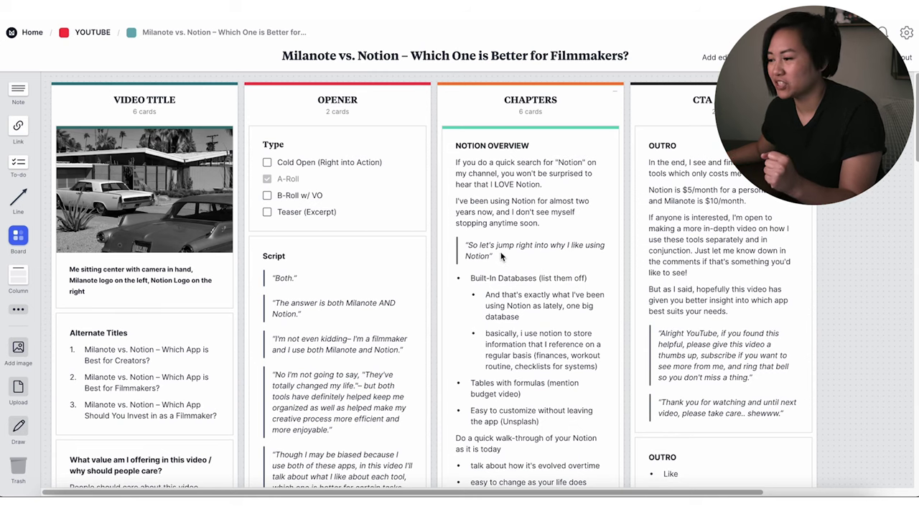
scroll(501, 255, "down", 7)
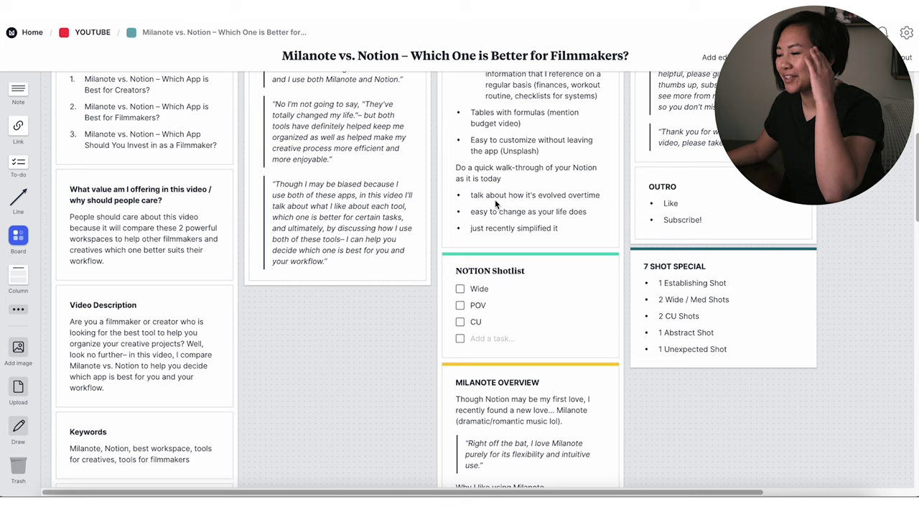
scroll(494, 203, "down", 2)
scroll(494, 203, "down", 5)
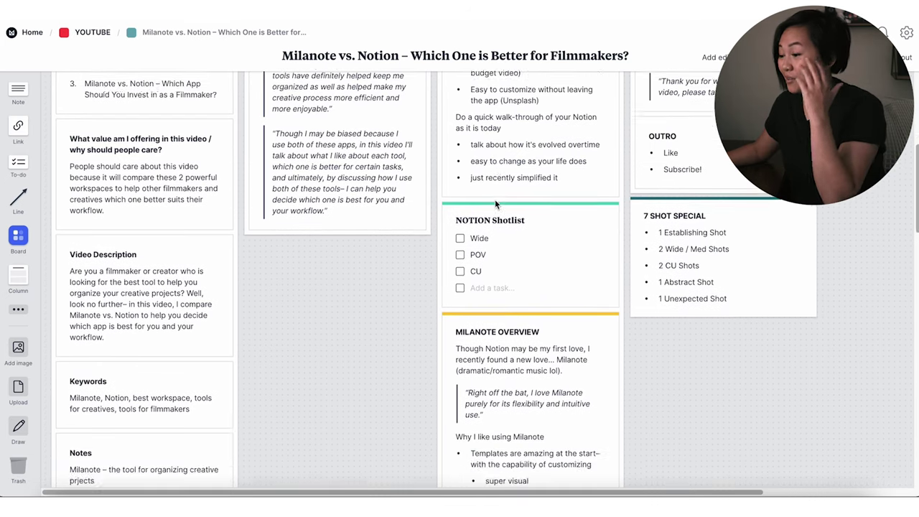
scroll(495, 204, "down", 2)
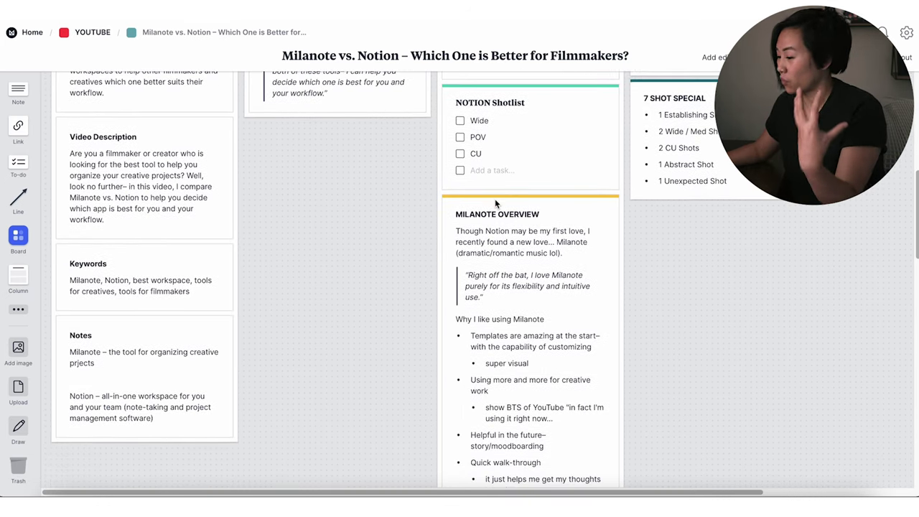
scroll(495, 204, "down", 6)
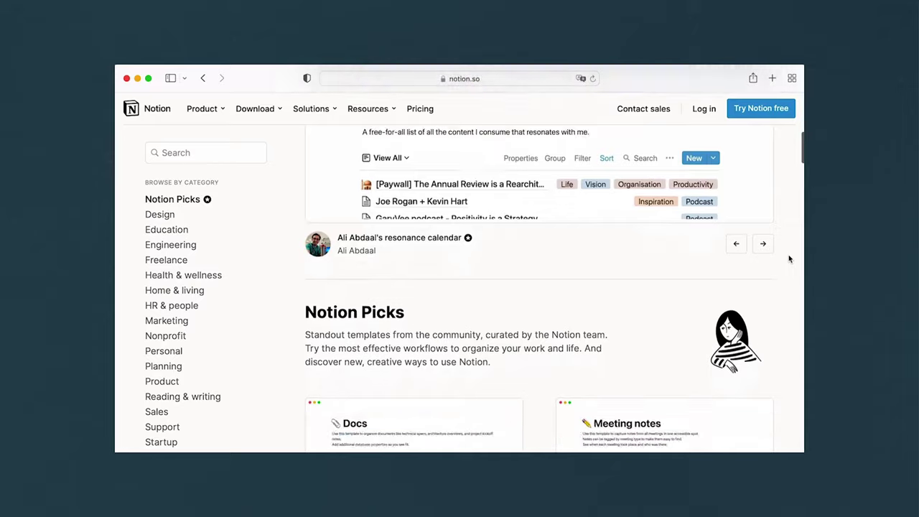
scroll(789, 258, "down", 8)
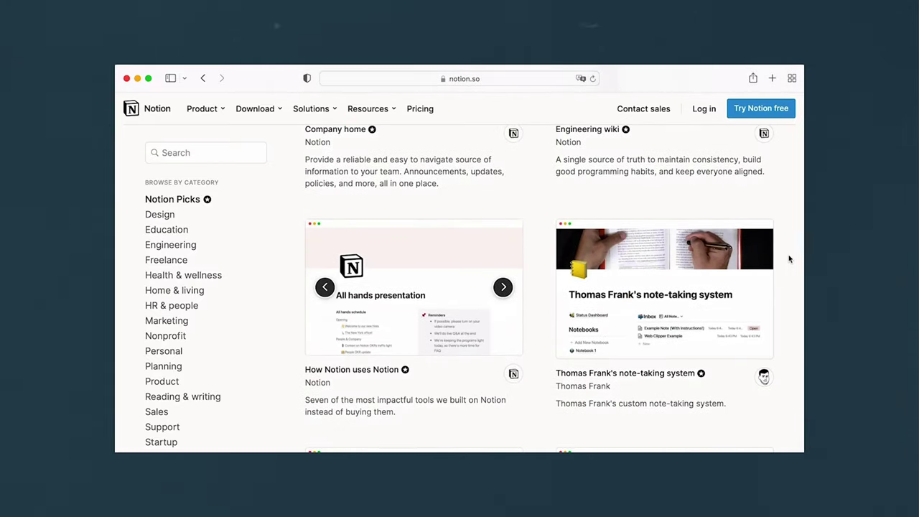
Scroll to Notion Picks and page through the How Notion uses Notion previews, past the competitor comparison slide.
left_click(504, 288)
left_click(503, 287)
left_click(503, 287)
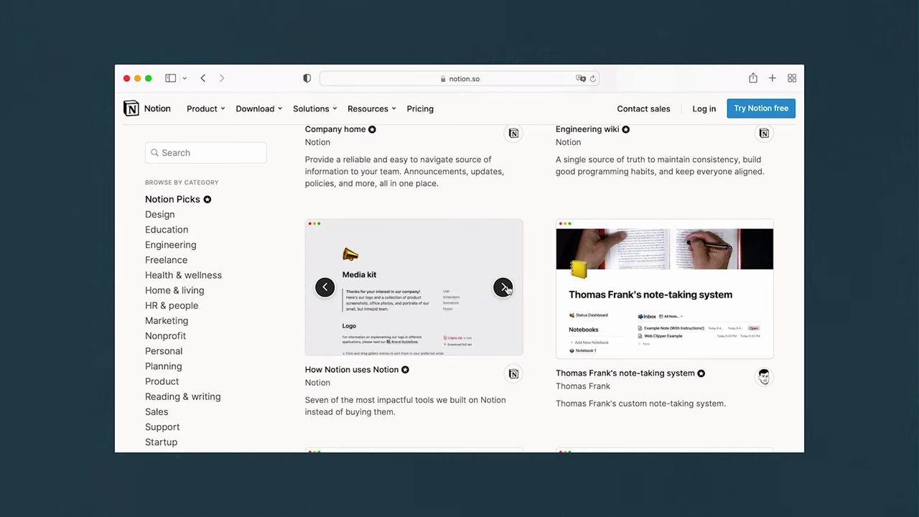
left_click(504, 287)
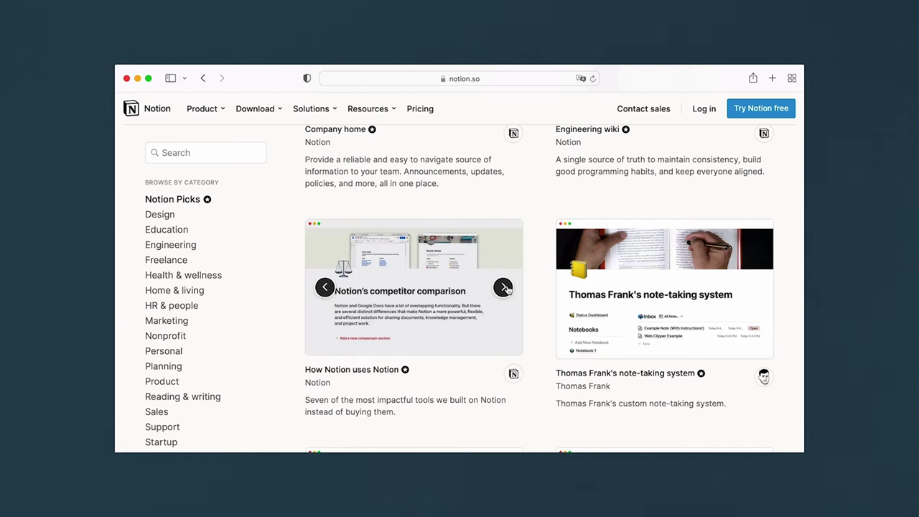
left_click(504, 287)
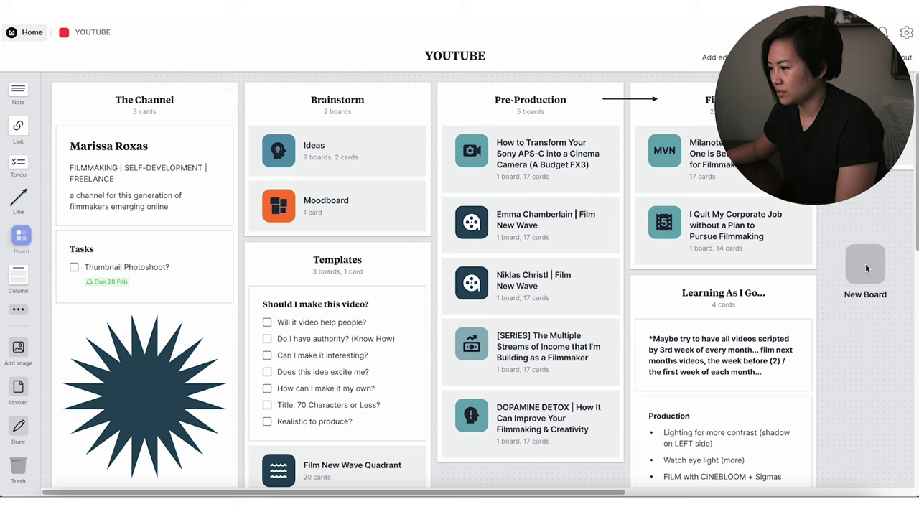
Add and open a new board, previewing the Project Plan, Moodboard and Creative Brief templates.
left_click(884, 275)
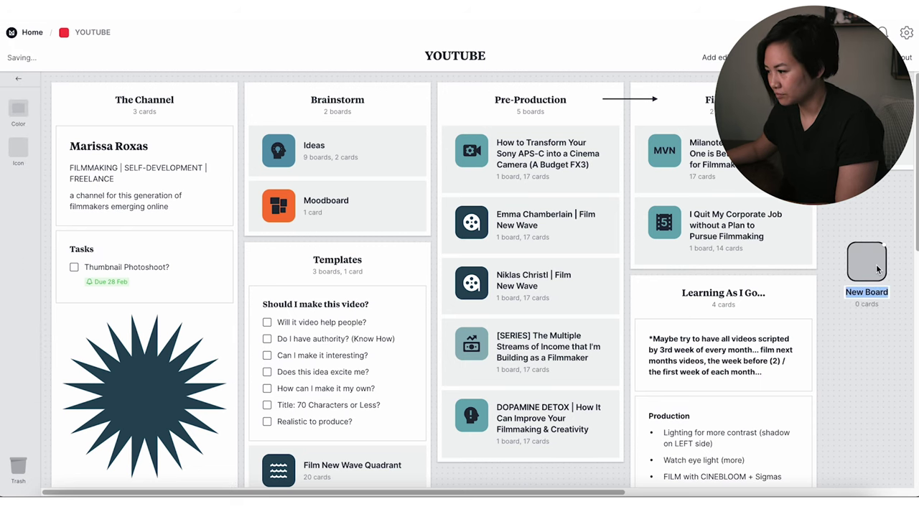
left_click(877, 269)
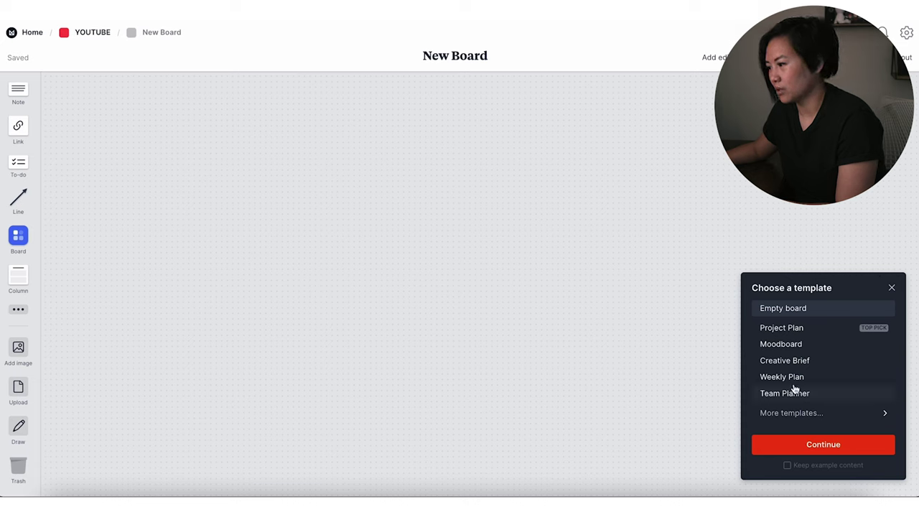
left_click(799, 328)
left_click(804, 345)
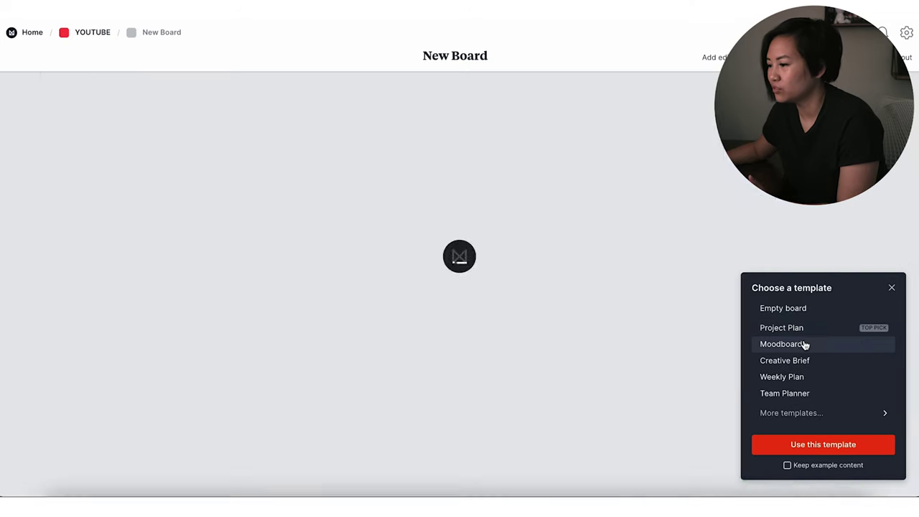
left_click(803, 360)
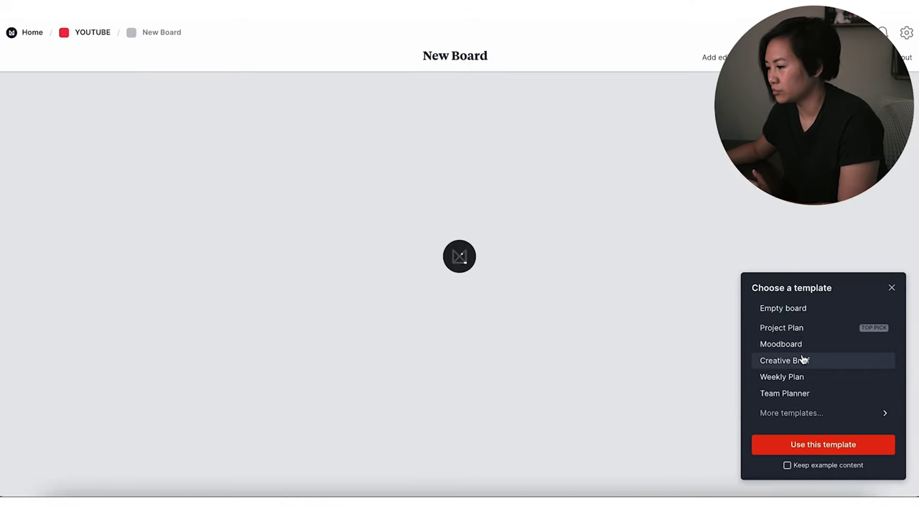
Browse the Film / TV templates: Pre-production Plan, Film Brainstorming, Character Profile and Moodboard.
left_click(810, 412)
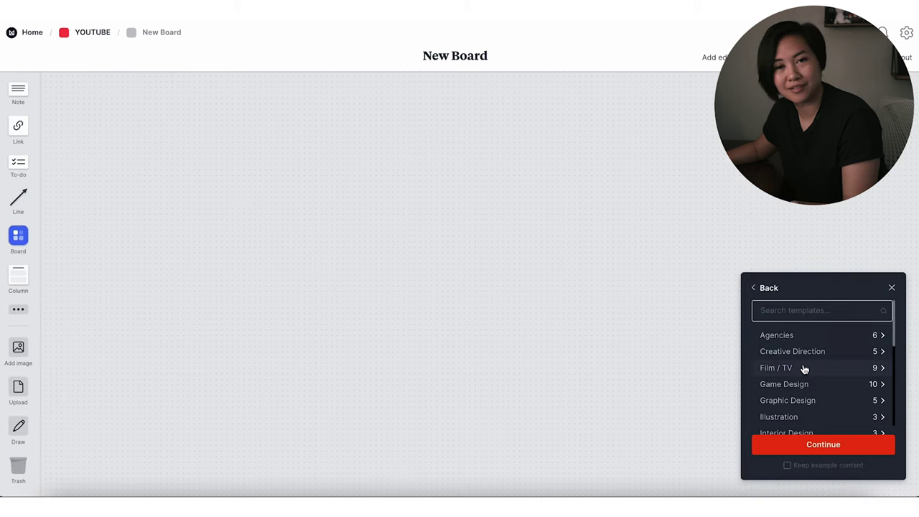
left_click(804, 369)
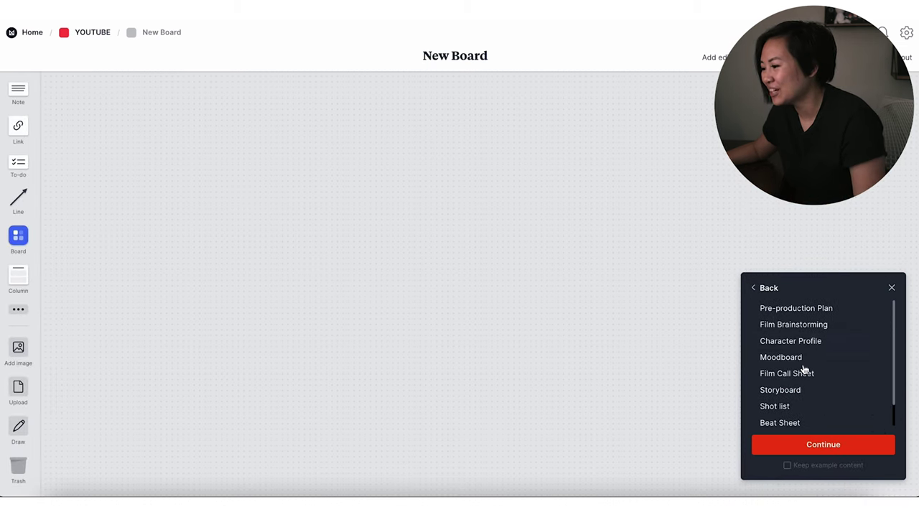
left_click(807, 311)
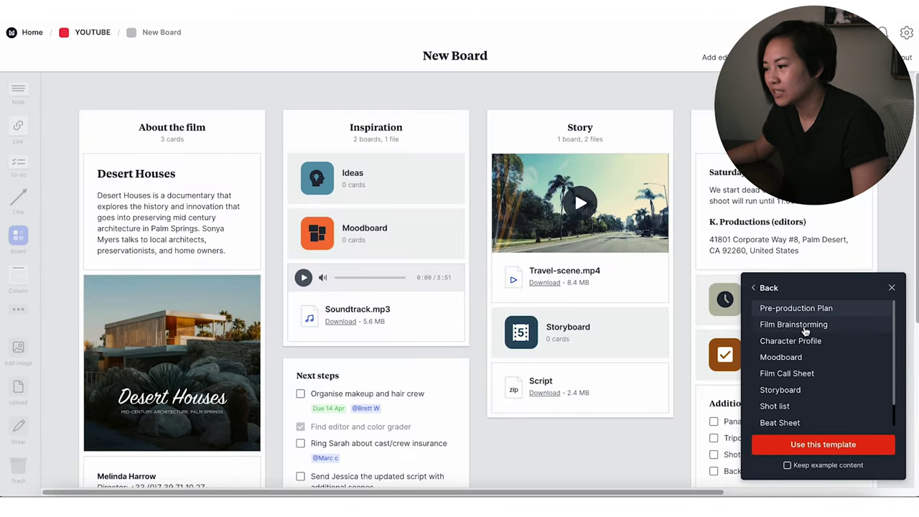
left_click(805, 329)
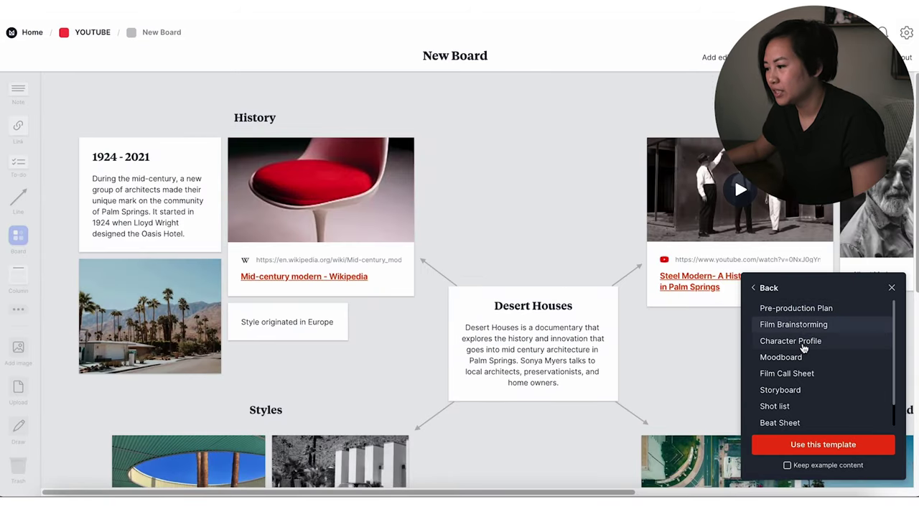
left_click(804, 345)
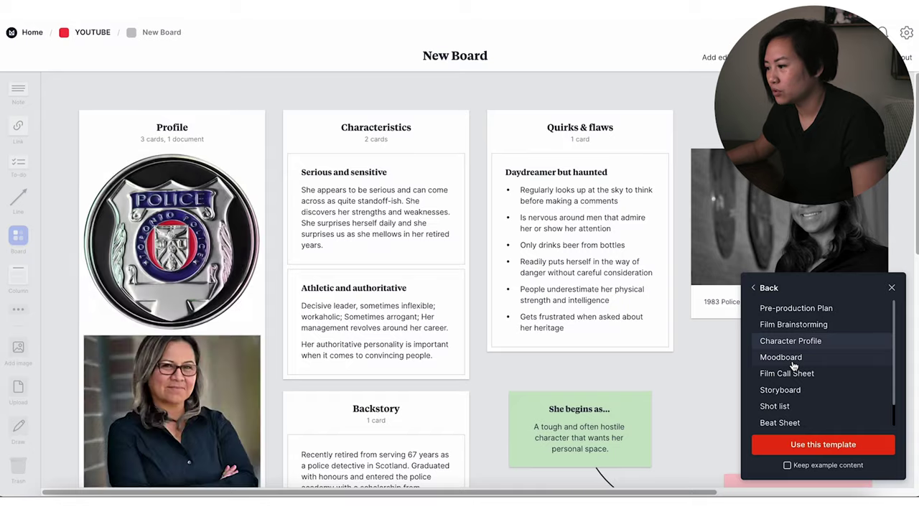
left_click(786, 358)
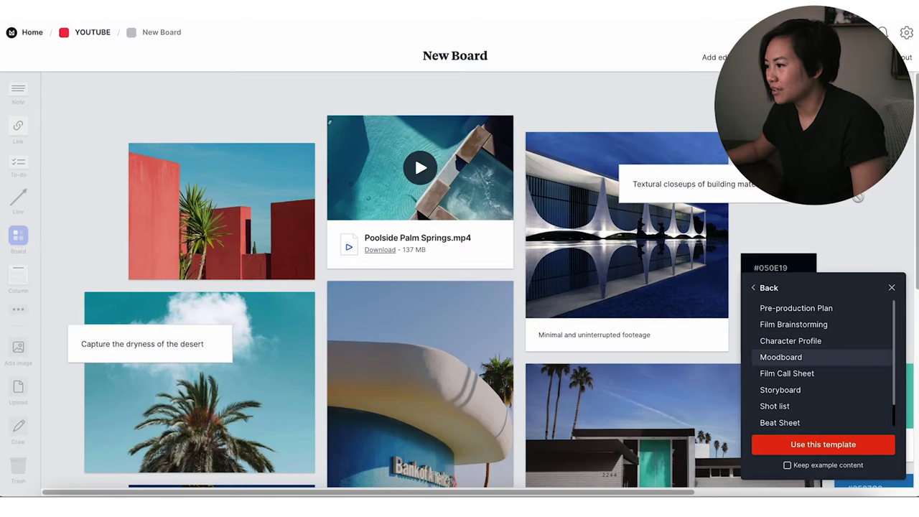
left_click(892, 288)
left_click(795, 409)
left_click(796, 372)
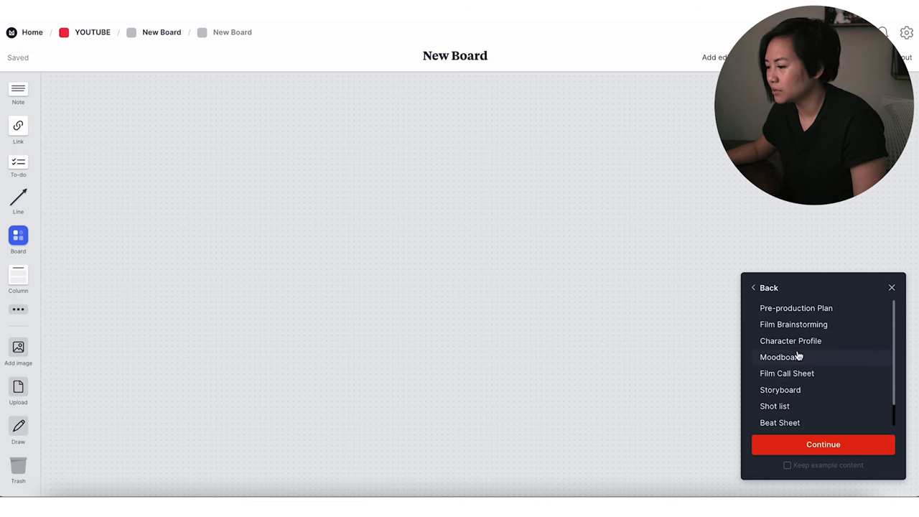
Apply the Film / TV Moodboard template to the new board, then zoom out and back in to review it.
left_click(824, 444)
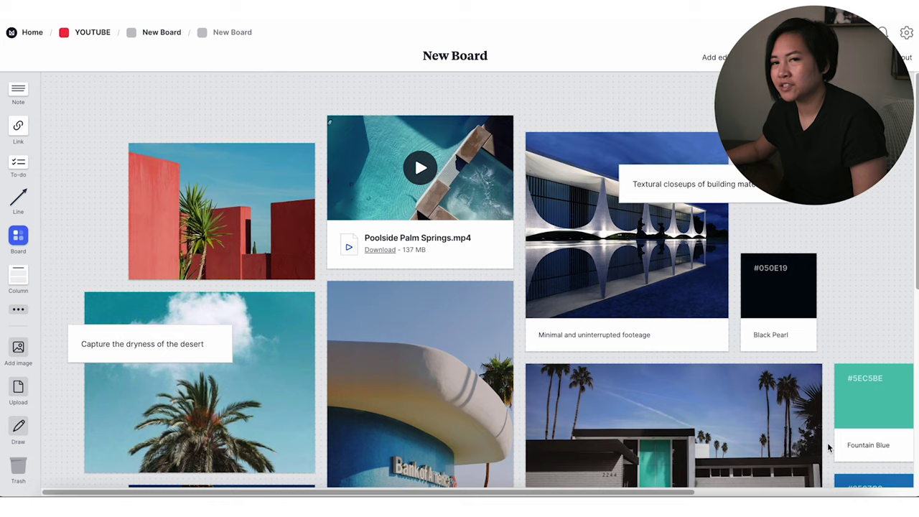
scroll(828, 448, "down", 3)
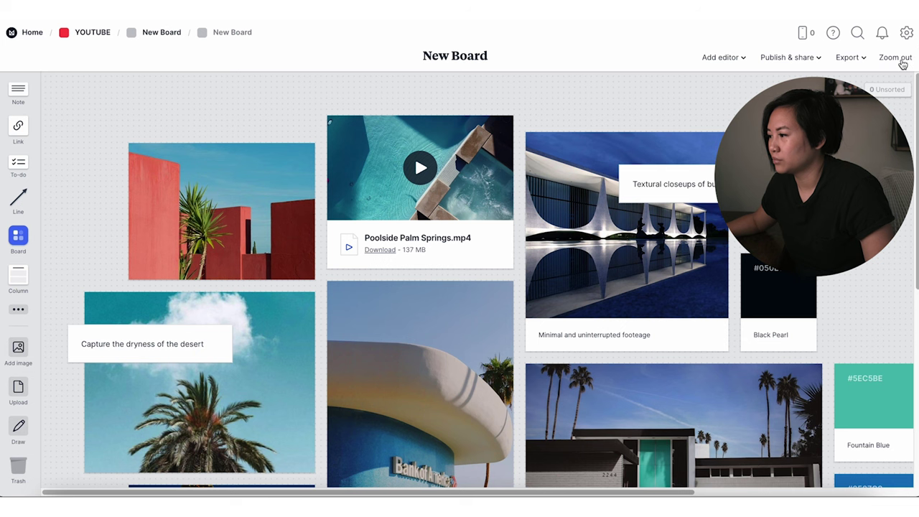
left_click(901, 62)
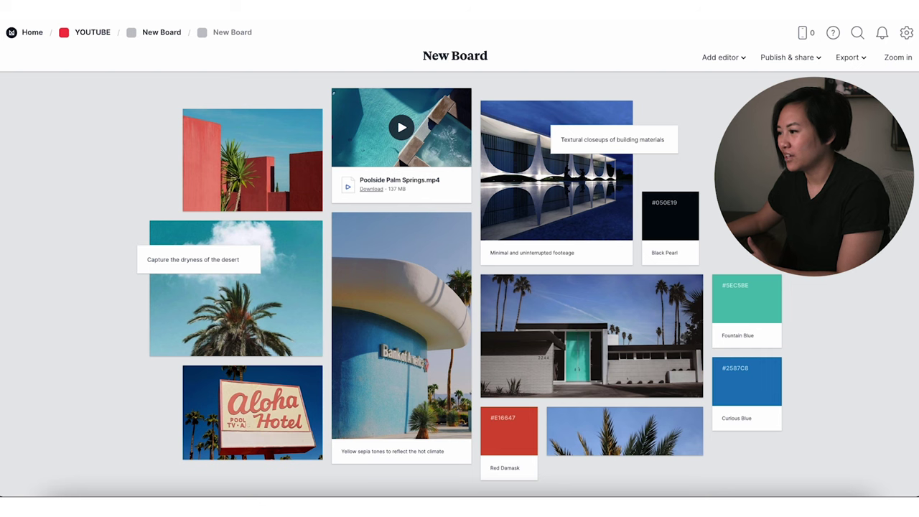
left_click(897, 59)
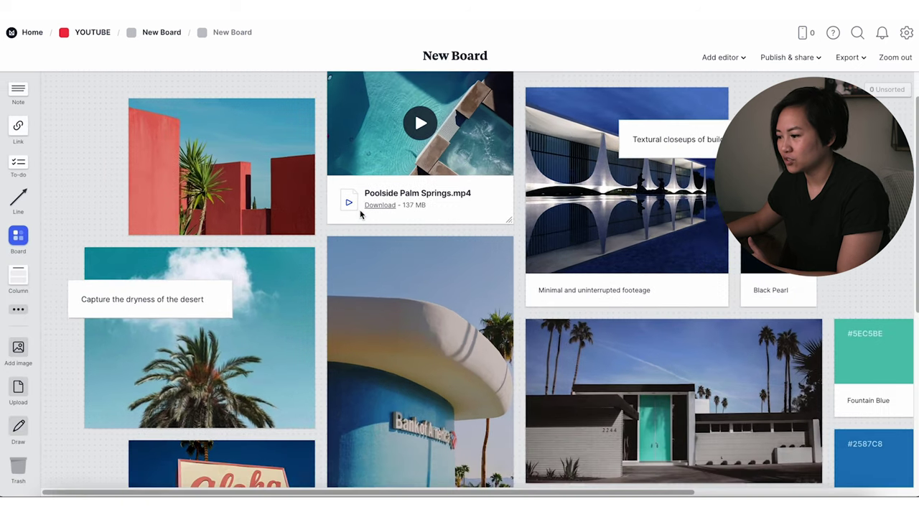
scroll(361, 211, "down", 2)
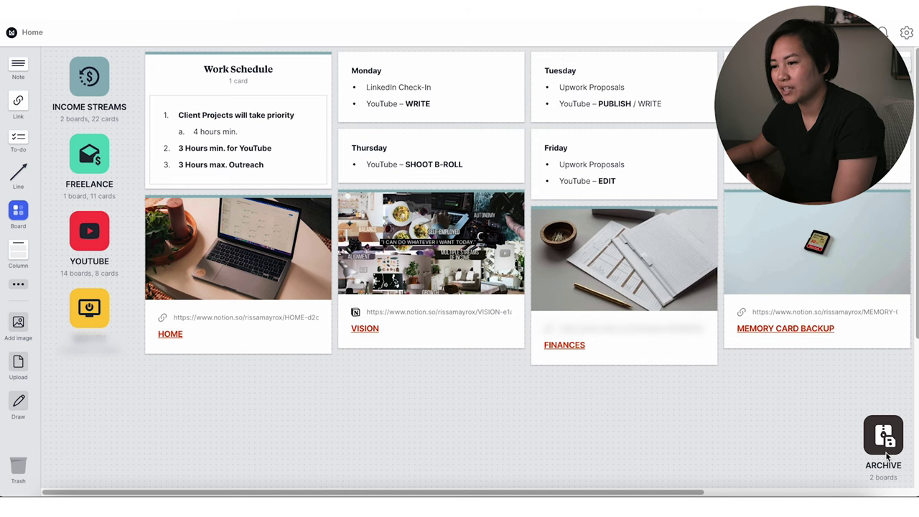
Open the ARCHIVE board from the bottom right of the Home board.
left_click(887, 454)
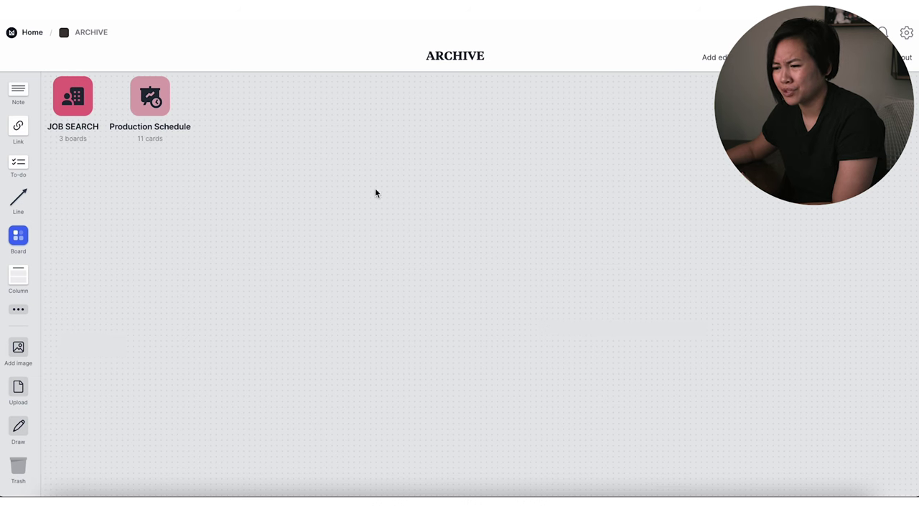
Return from ARCHIVE to the Home board via the Home breadcrumb.
left_click(33, 34)
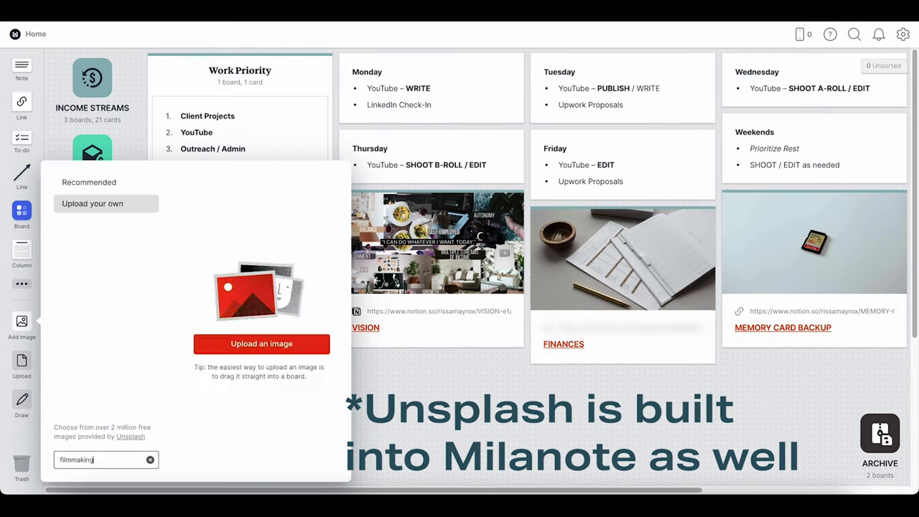
Run the Unsplash search for 'filmmaking' and scroll through the photo results.
key("Return")
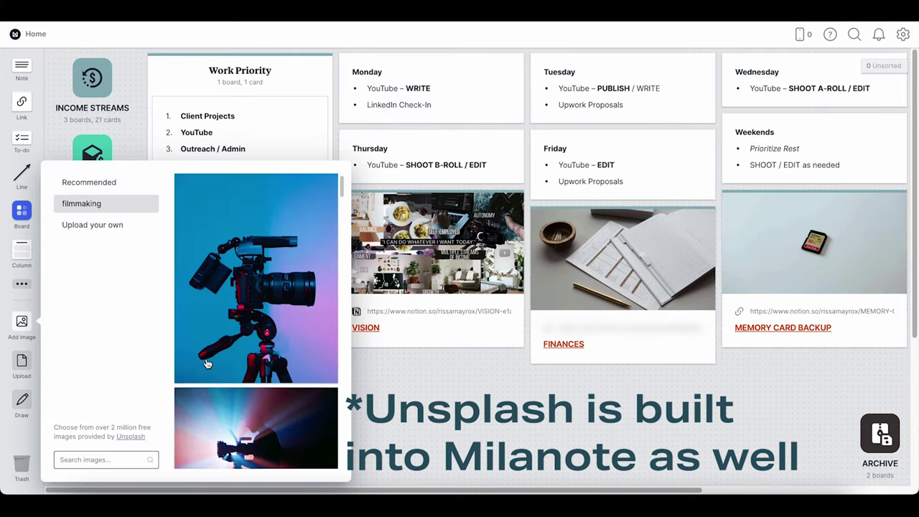
scroll(207, 364, "down", 3)
scroll(207, 364, "down", 3)
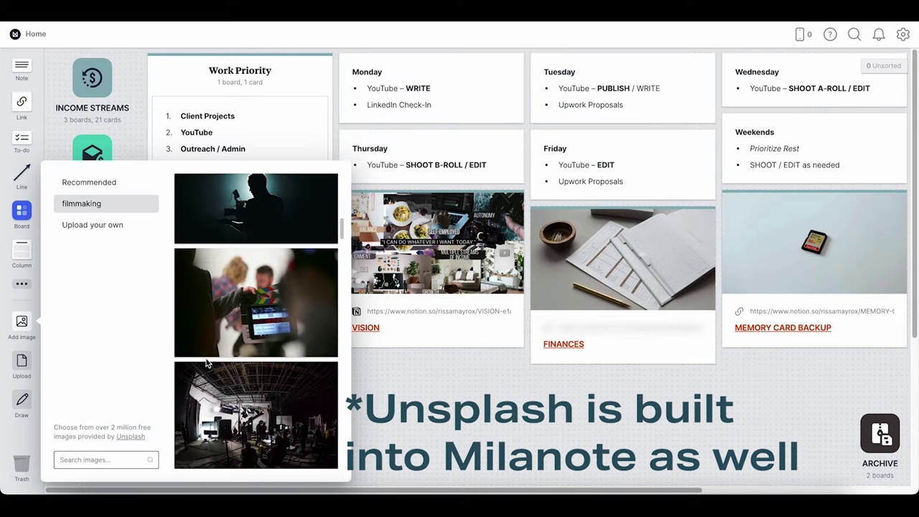
scroll(207, 364, "down", 5)
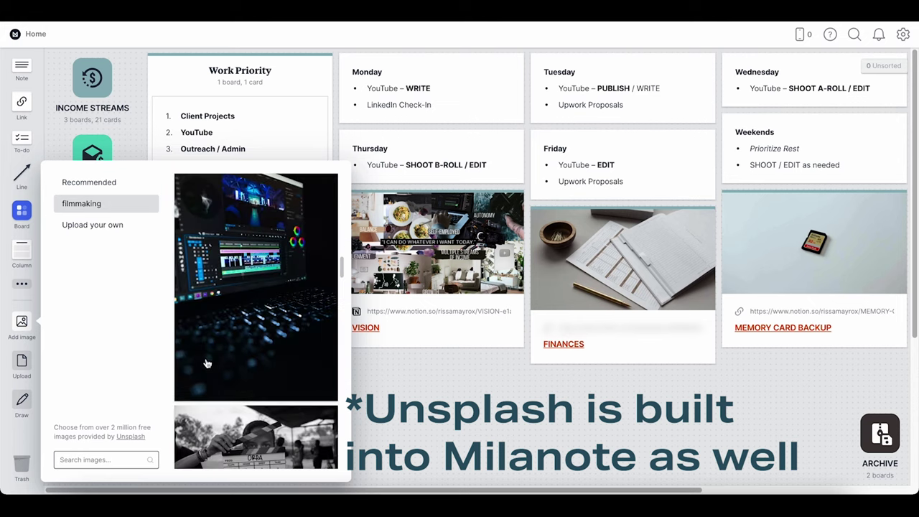